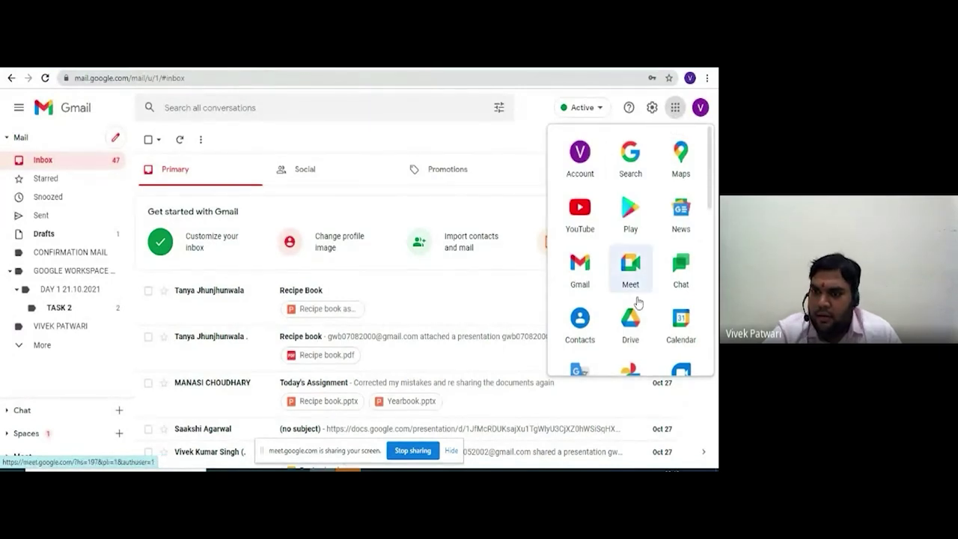
# Launch Google Sheets from Gmail's Google apps grid.
pyautogui.click(539, 129)
pyautogui.click(676, 107)
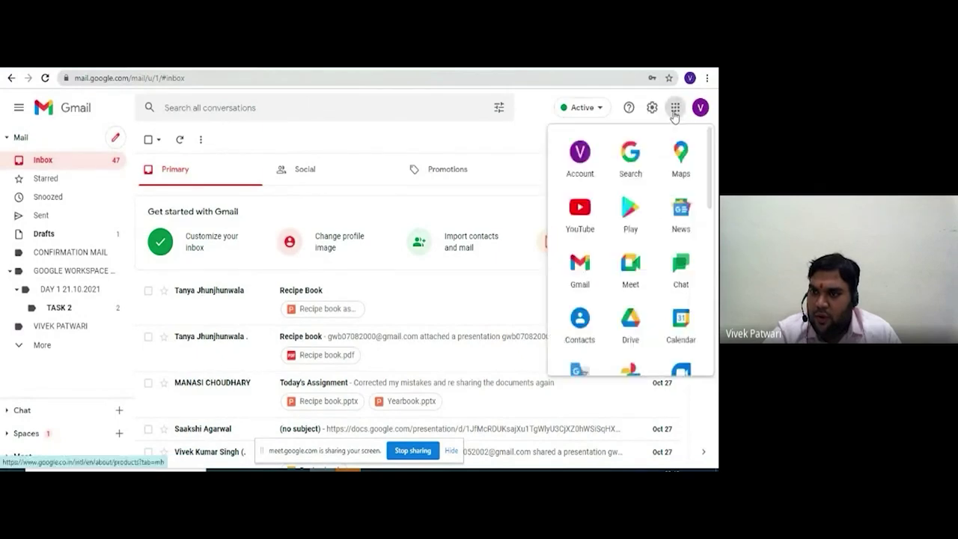
pyautogui.scroll(-2, 631, 277)
pyautogui.scroll(-1, 631, 333)
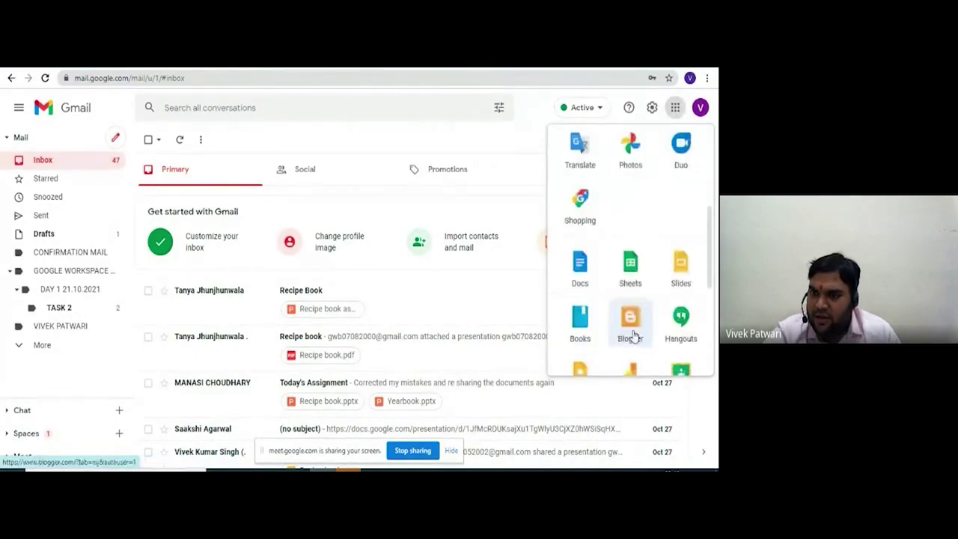
pyautogui.scroll(3, 631, 282)
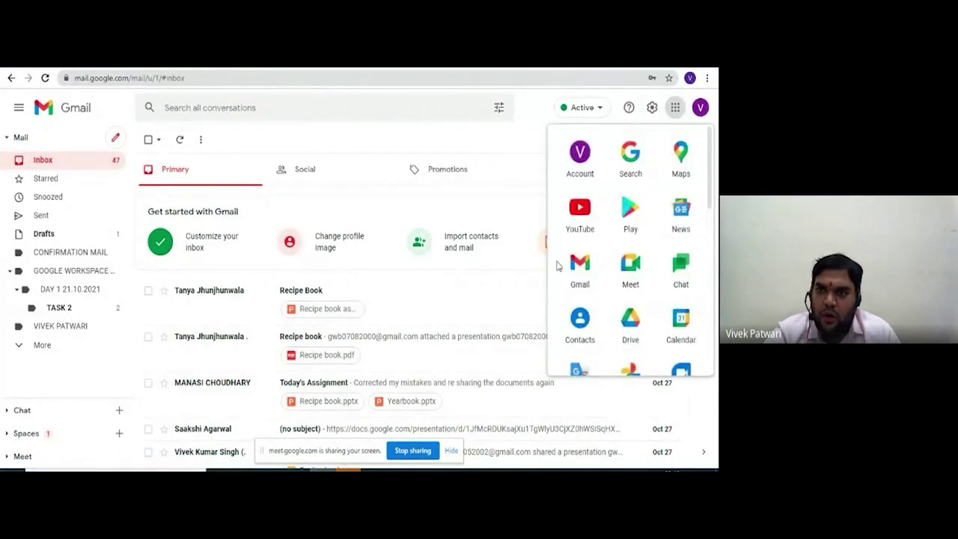
pyautogui.click(597, 284)
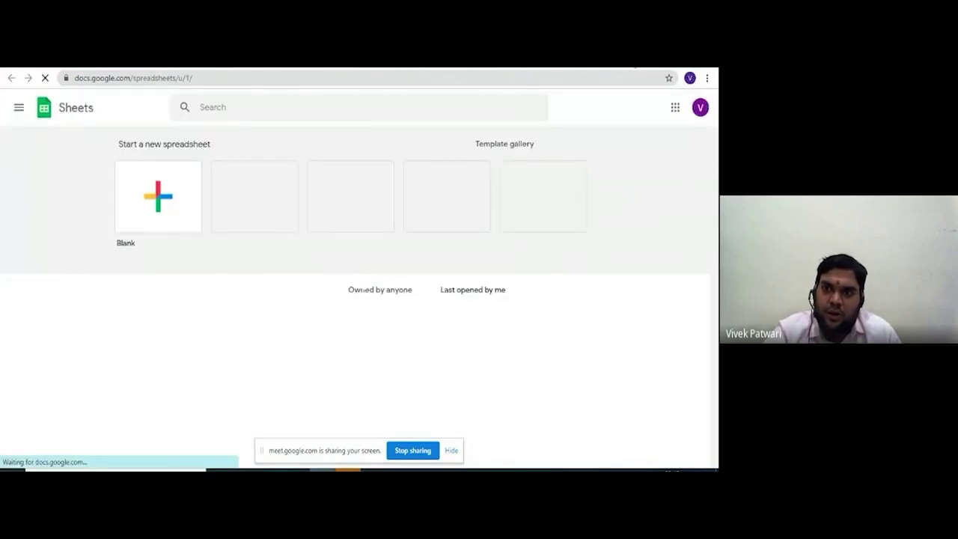
# Scroll through the Sheets template gallery and back, then start a blank spreadsheet.
pyautogui.hotkey('ctrl', 't')
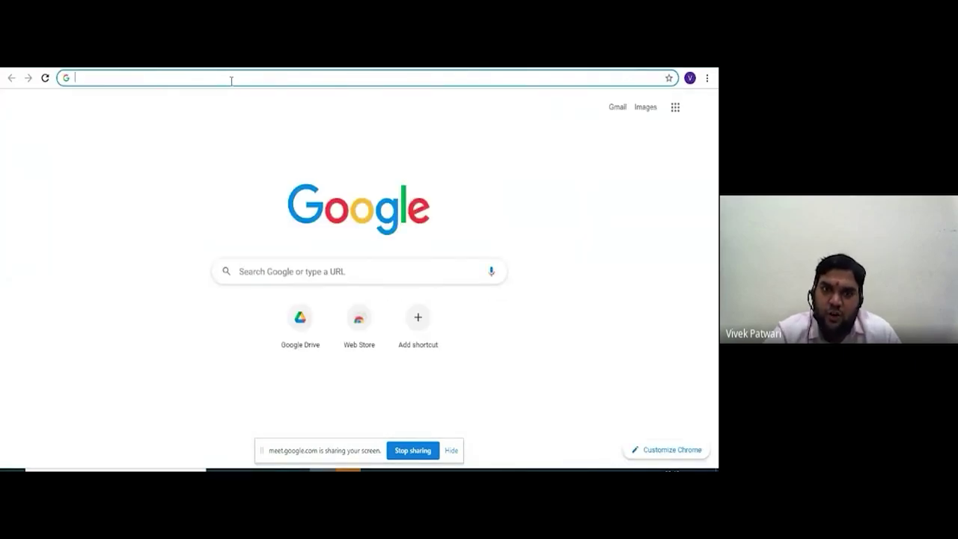
pyautogui.click(318, 334)
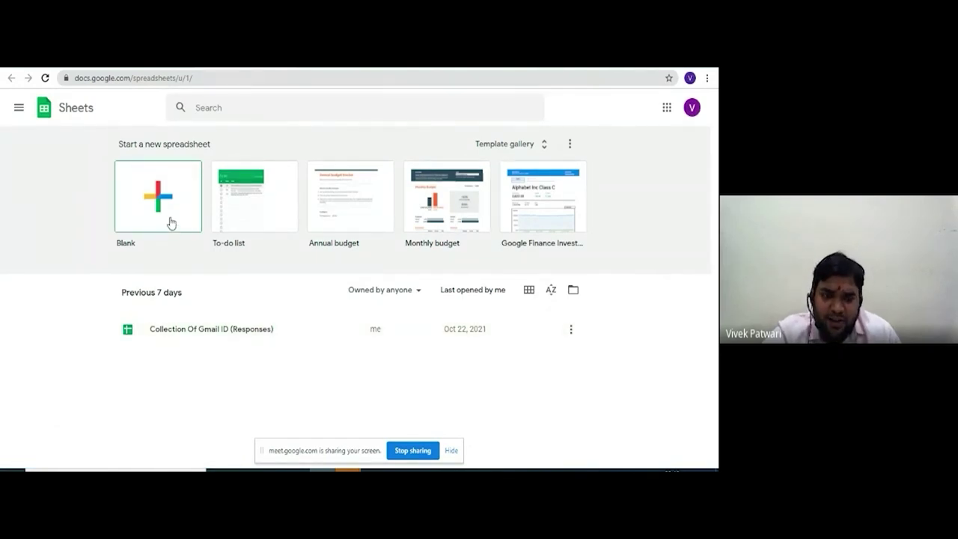
pyautogui.click(544, 146)
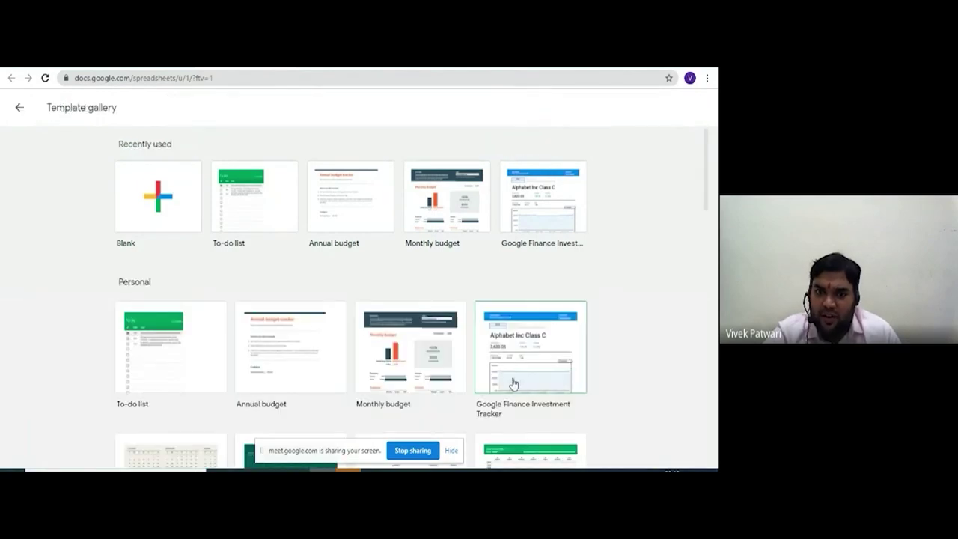
pyautogui.scroll(-2, 322, 410)
pyautogui.scroll(-1, 225, 374)
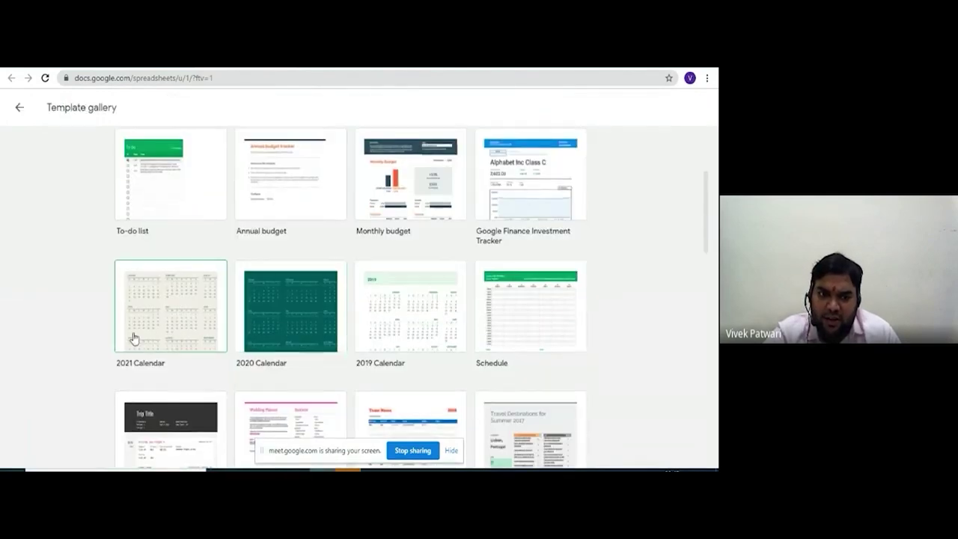
pyautogui.scroll(-2, 455, 407)
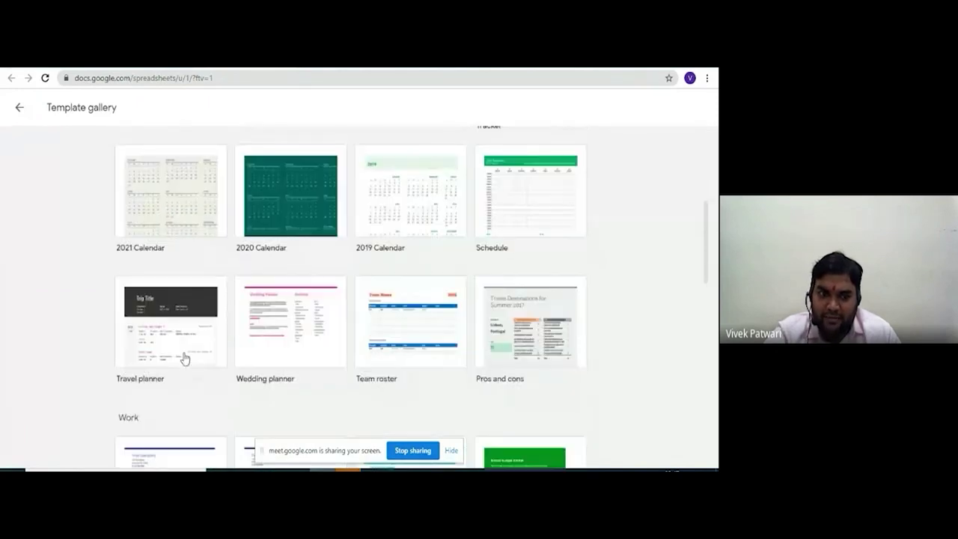
pyautogui.scroll(-2, 562, 397)
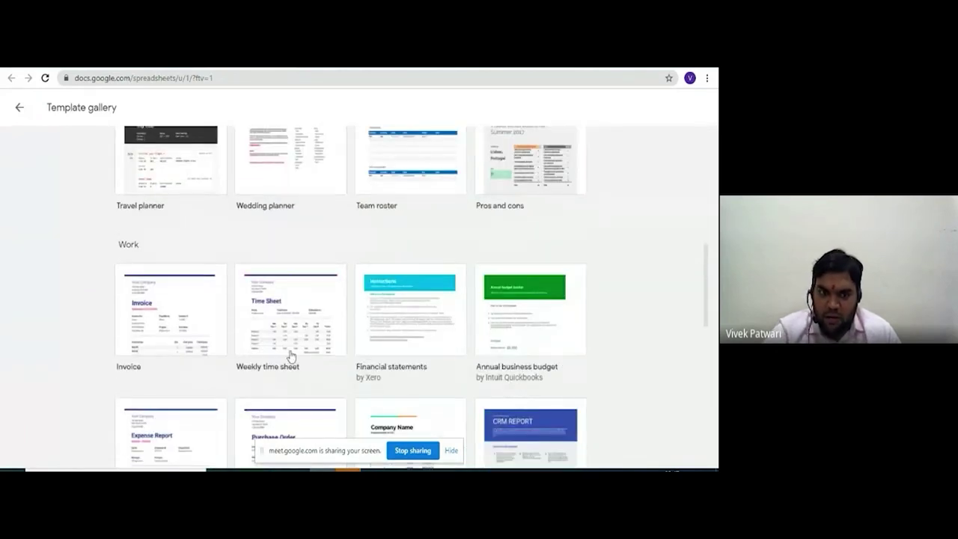
pyautogui.scroll(-5, 222, 373)
pyautogui.scroll(-1, 222, 372)
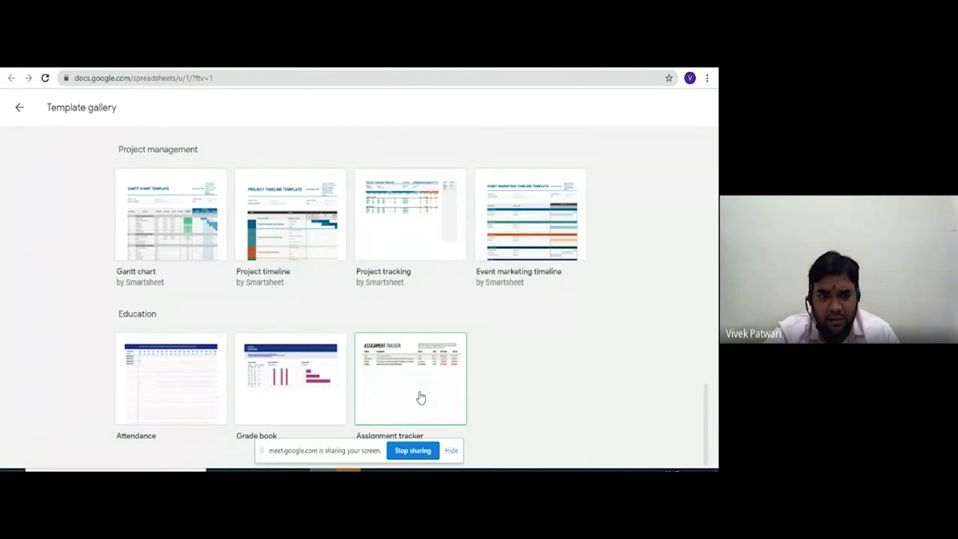
pyautogui.scroll(5, 524, 394)
pyautogui.scroll(5, 534, 396)
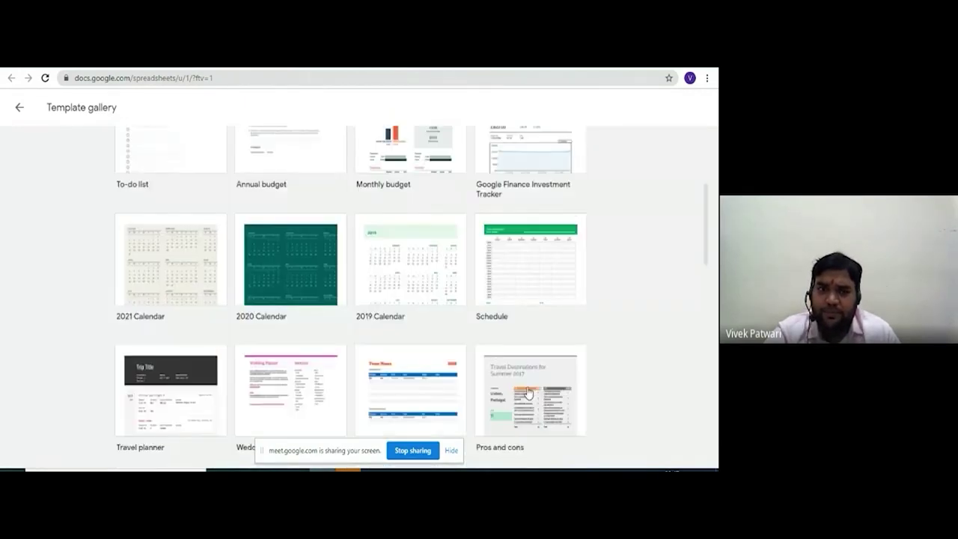
pyautogui.scroll(5, 498, 371)
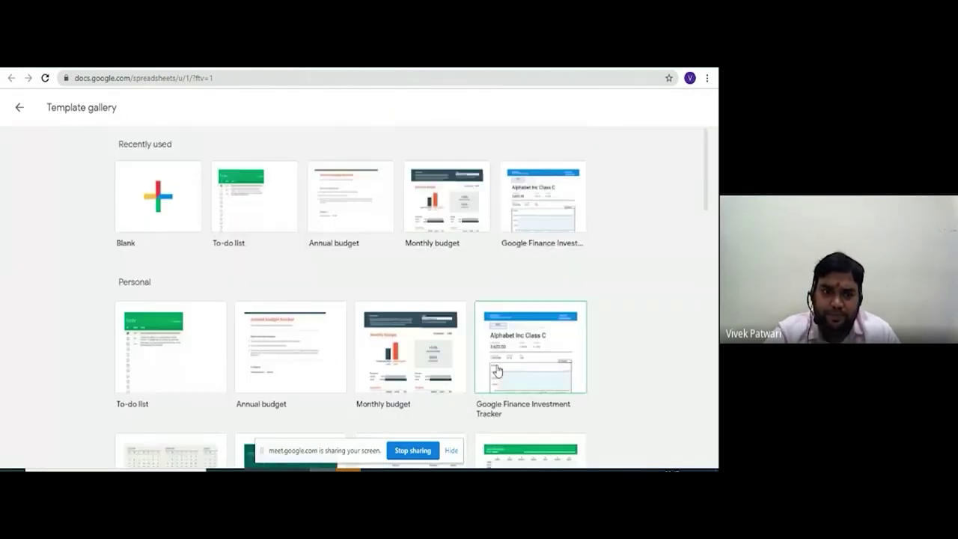
pyautogui.click(172, 223)
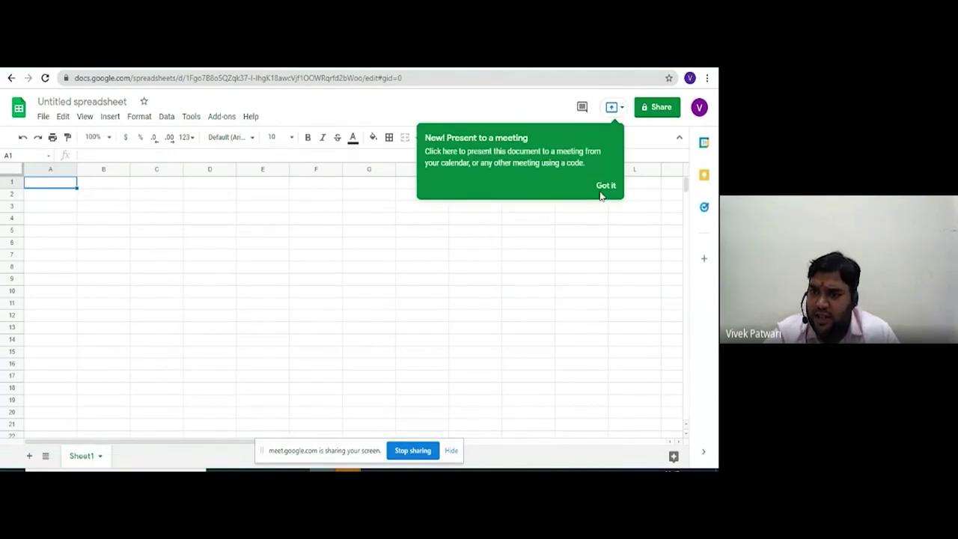
# Dismiss the tip and rename the spreadsheet to 'DAY 6 28.10.2021'.
pyautogui.click(604, 186)
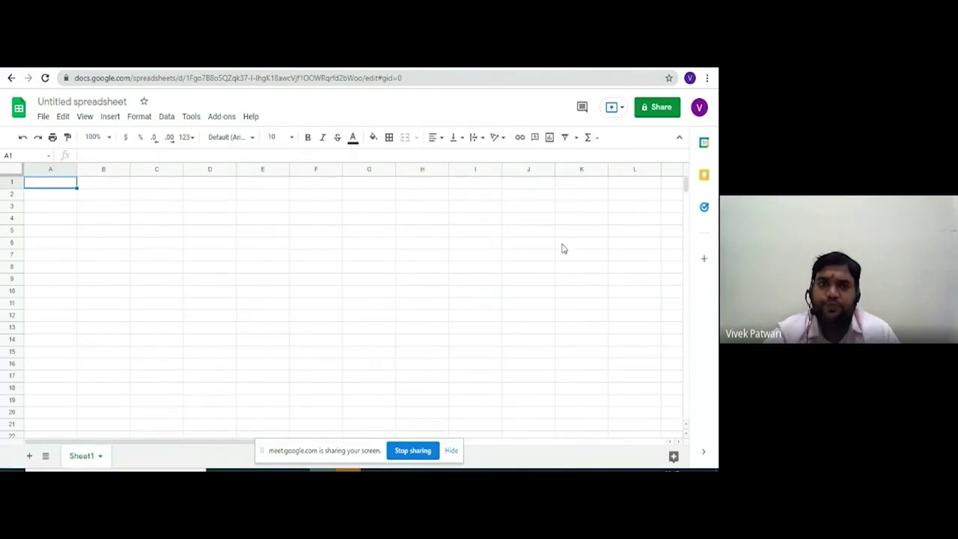
pyautogui.click(120, 102)
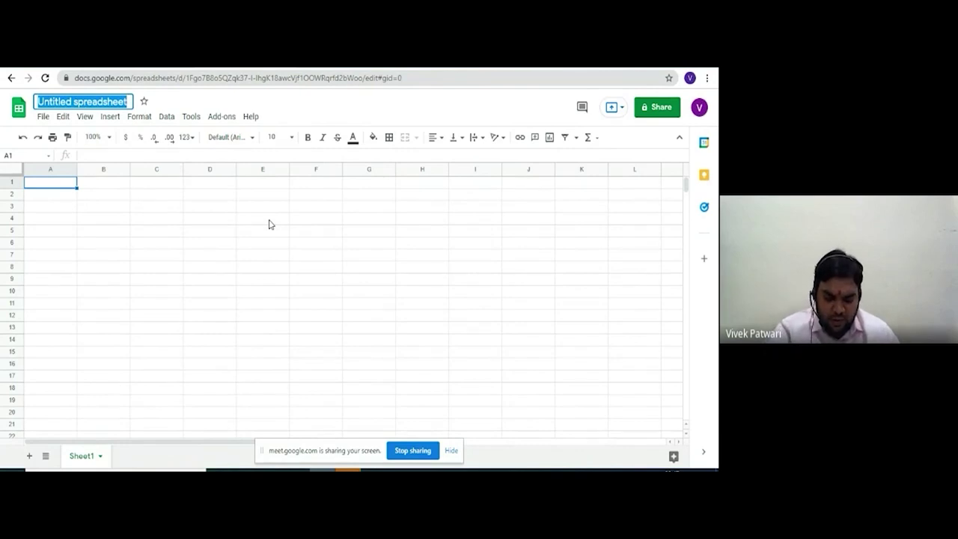
pyautogui.write('DA')
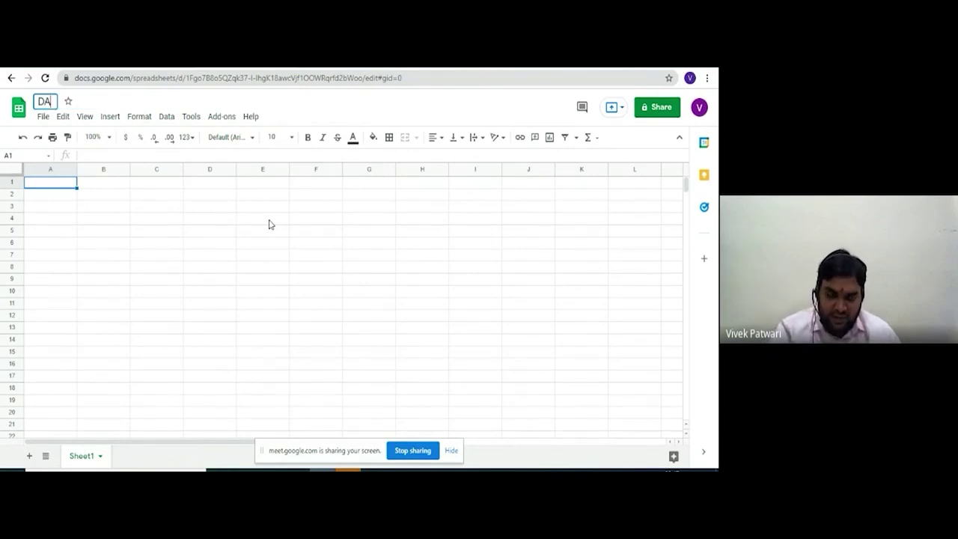
pyautogui.write('Y 6')
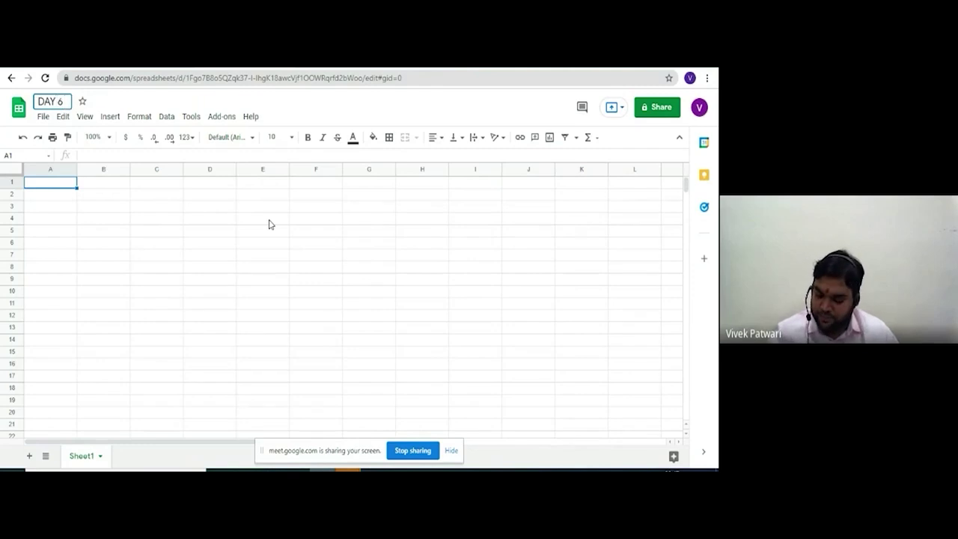
pyautogui.write(' 28.1')
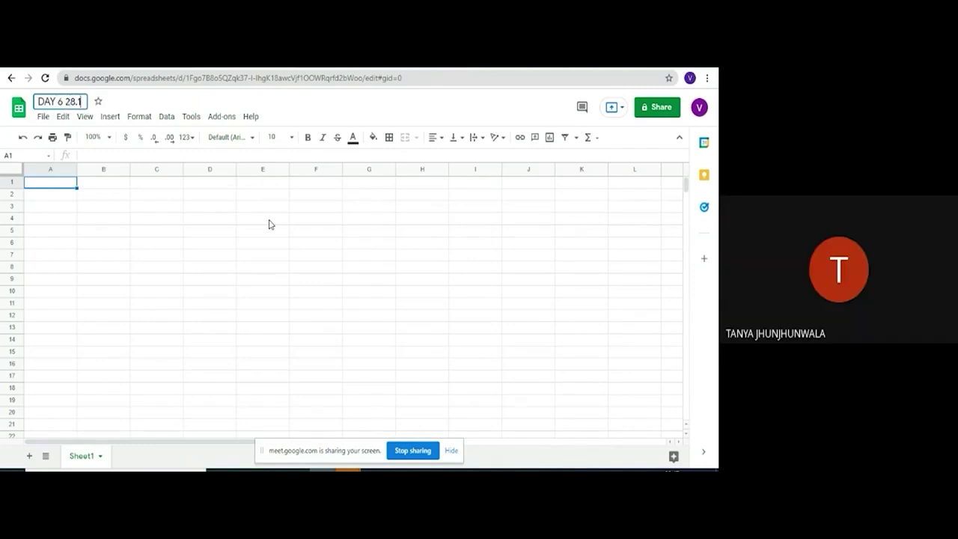
pyautogui.write('0.2021')
pyautogui.click(101, 279)
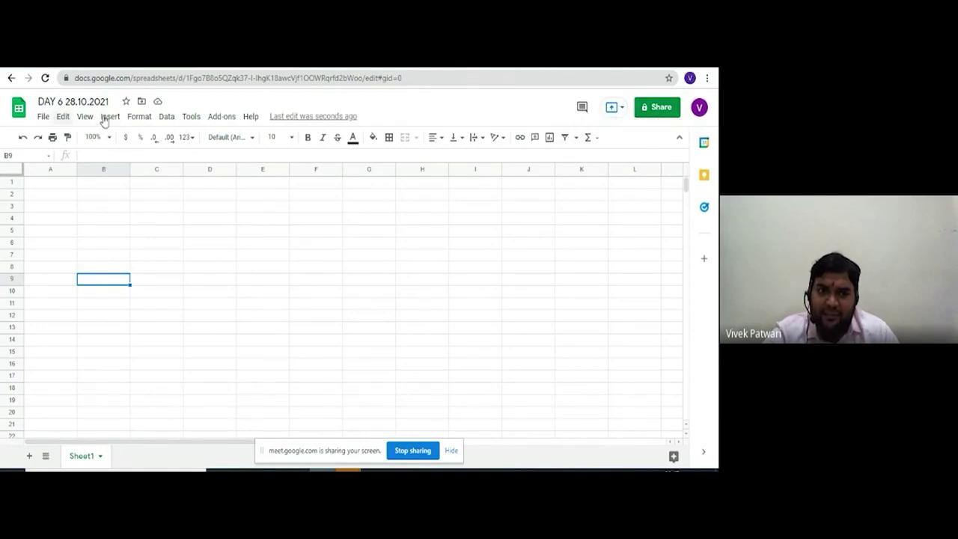
pyautogui.click(191, 116)
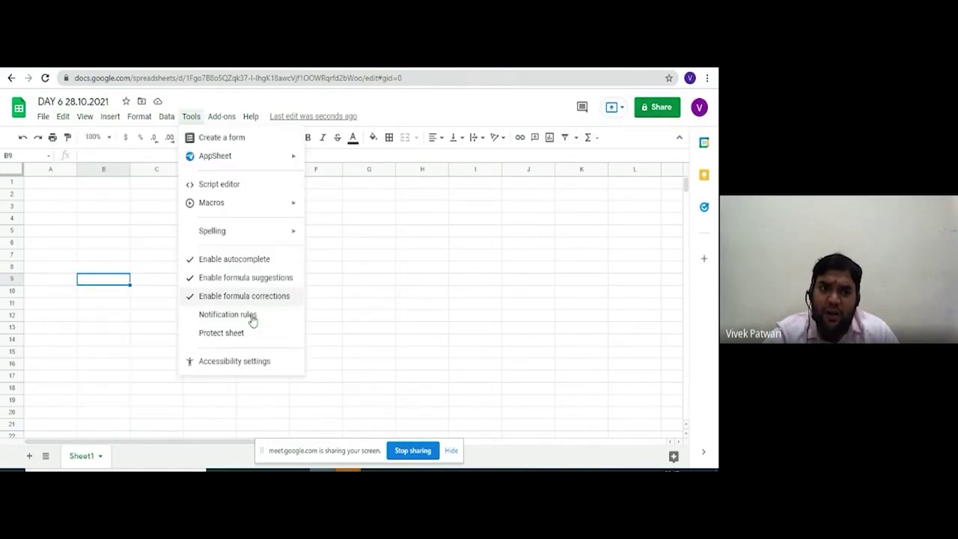
pyautogui.click(111, 315)
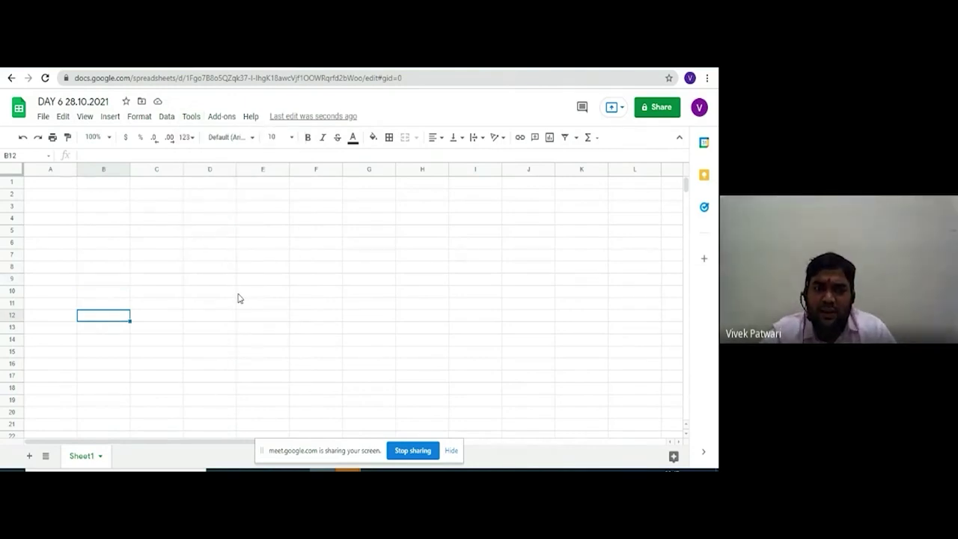
pyautogui.click(49, 196)
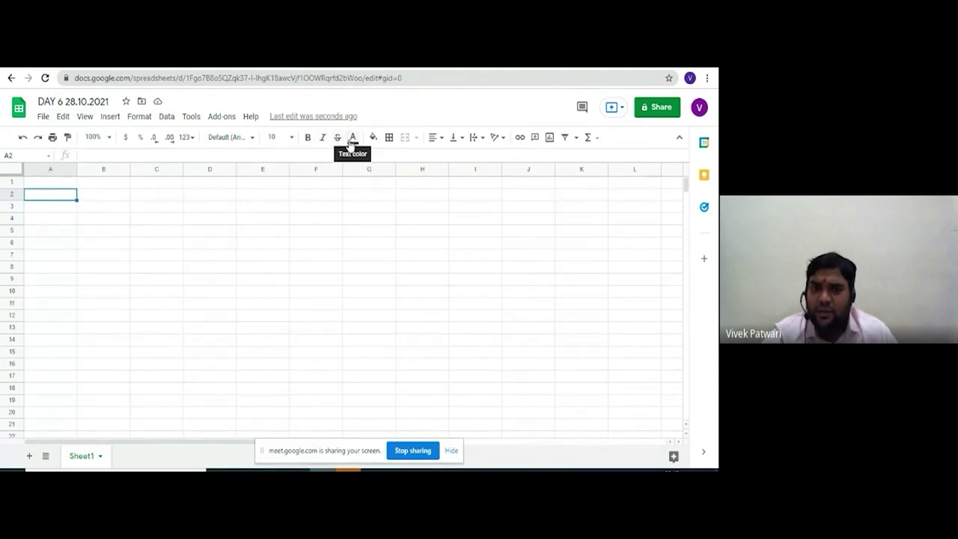
pyautogui.click(119, 305)
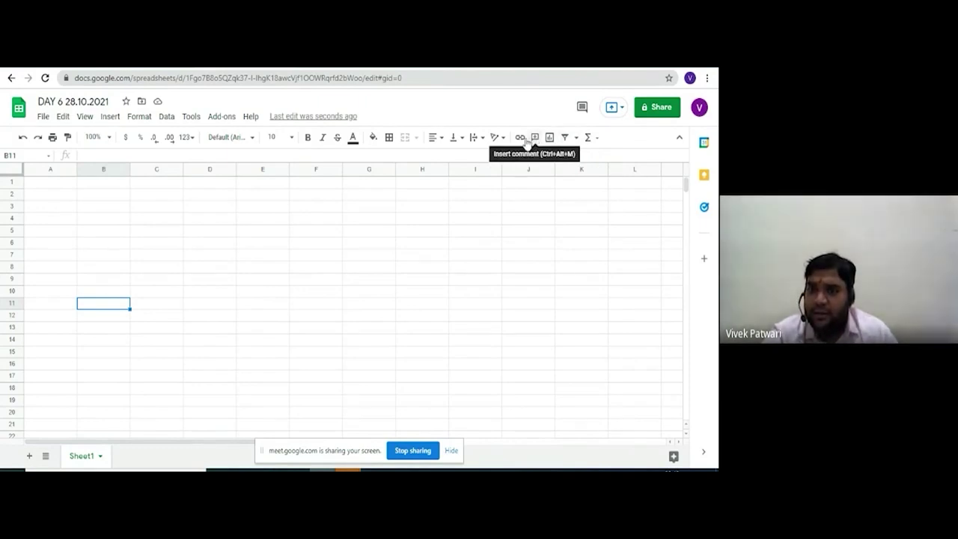
pyautogui.click(435, 315)
pyautogui.click(223, 268)
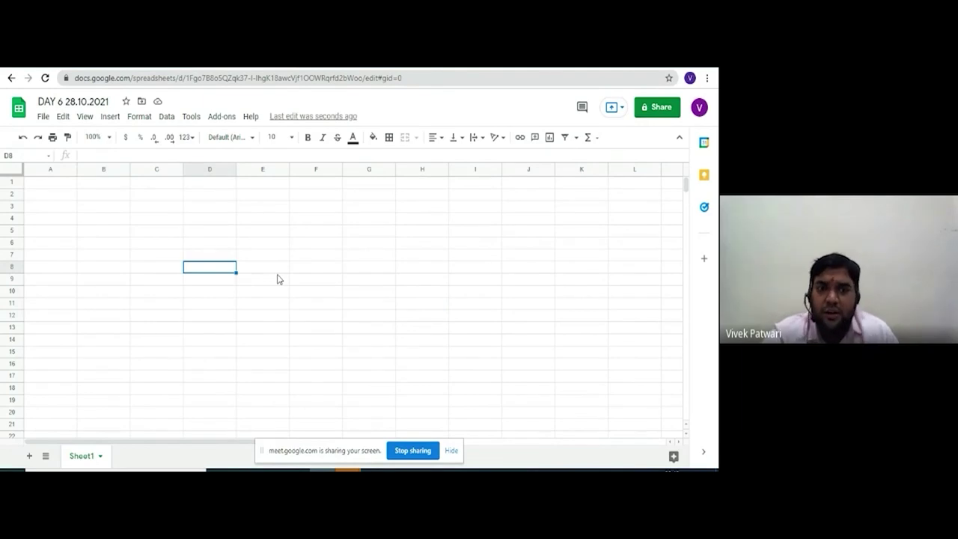
pyautogui.click(66, 196)
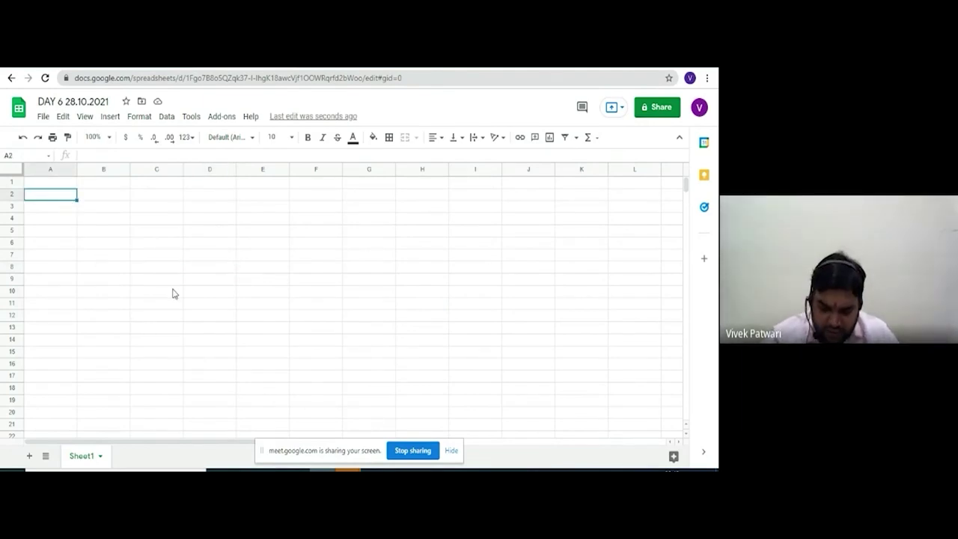
# Enter headings NAME, SEMESTER and COURSE in A2:C2, then bring up sharing settings.
pyautogui.write('NAME')
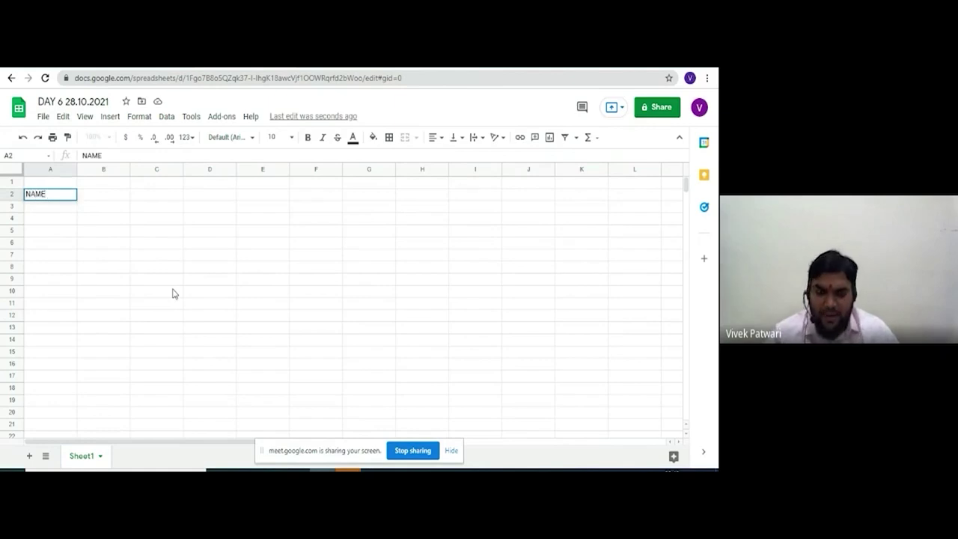
pyautogui.press('Tab')
pyautogui.write('S')
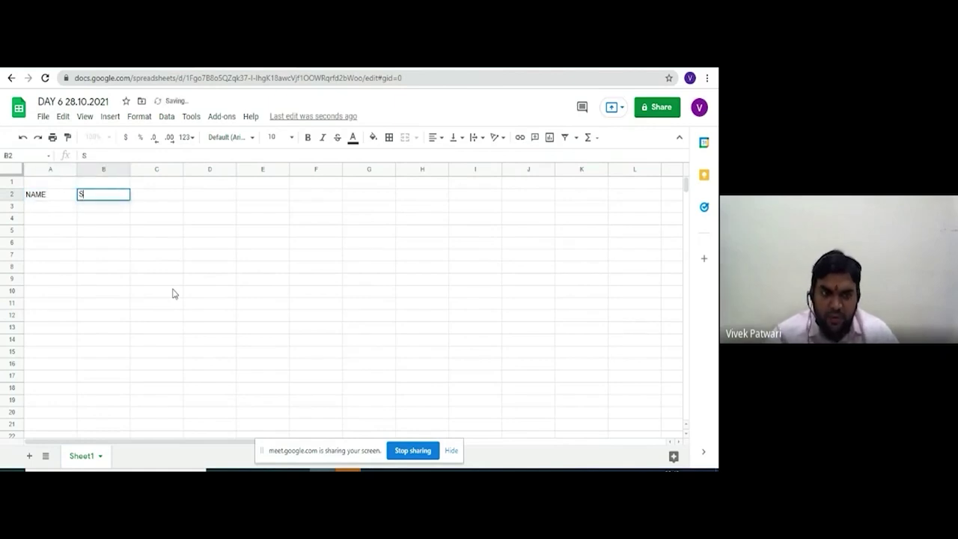
pyautogui.write('EMESTER')
pyautogui.press('Tab')
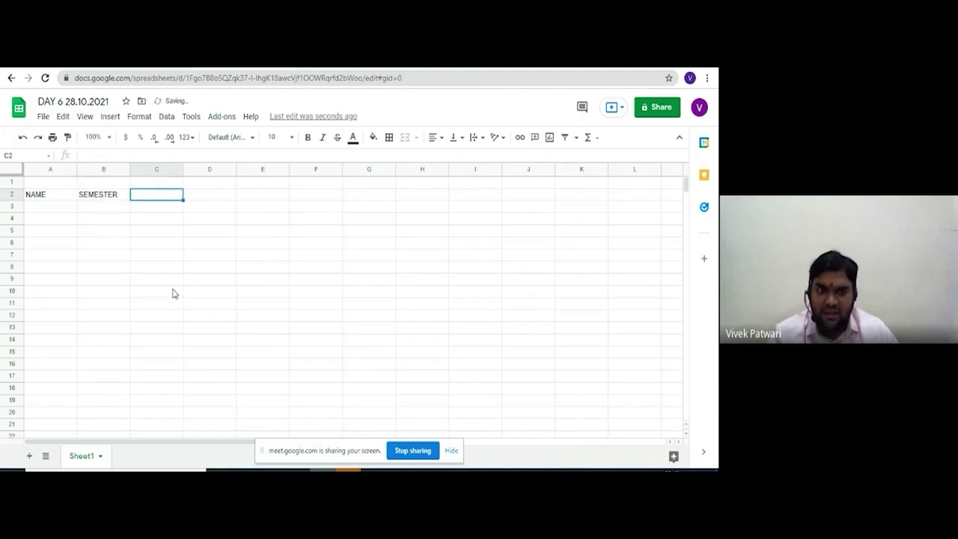
pyautogui.write('COURSE')
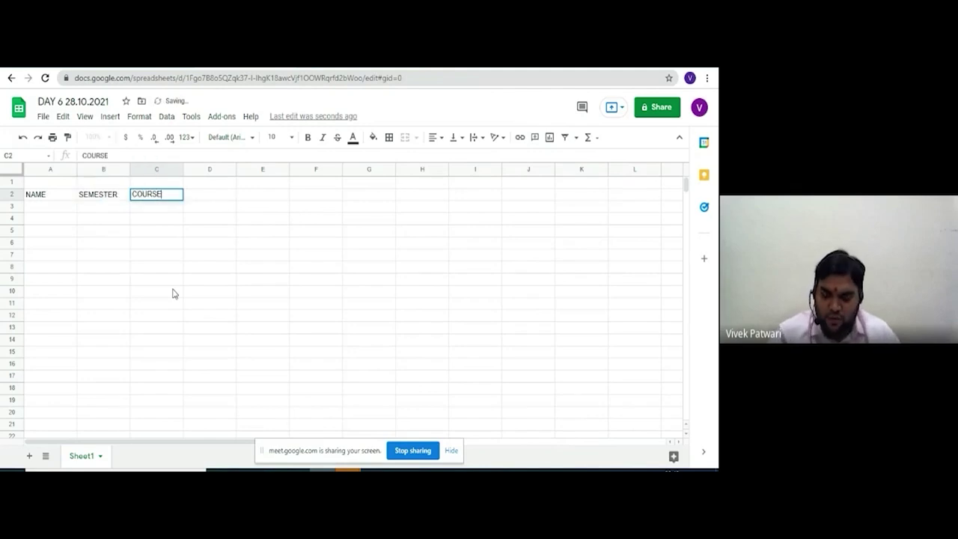
pyautogui.press('Return')
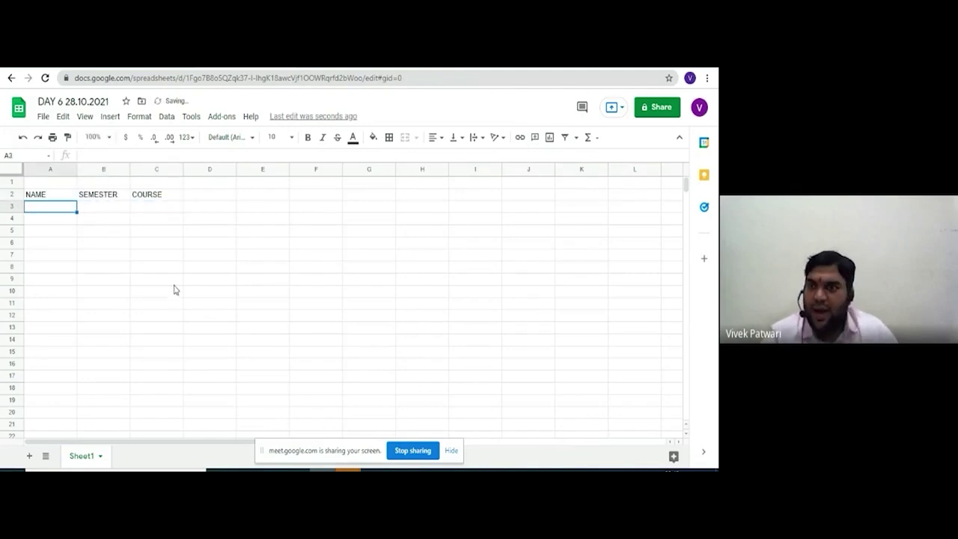
pyautogui.click(644, 114)
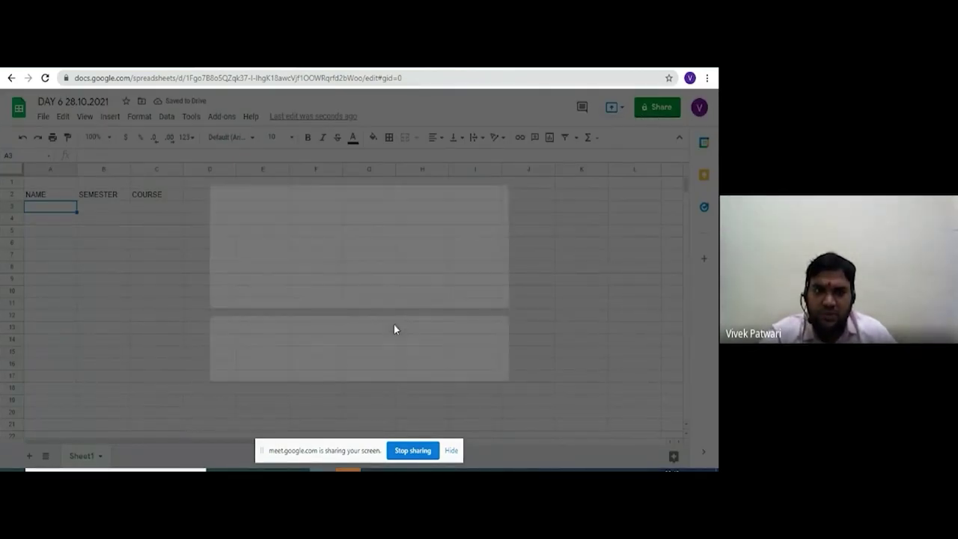
# Share the sheet so anyone with the link is an Editor, and copy the link.
pyautogui.click(254, 377)
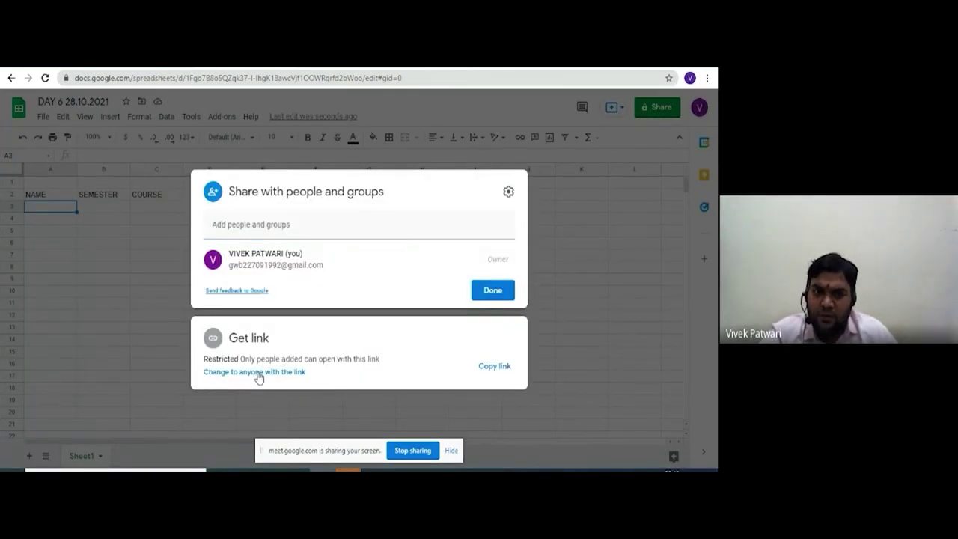
pyautogui.click(268, 372)
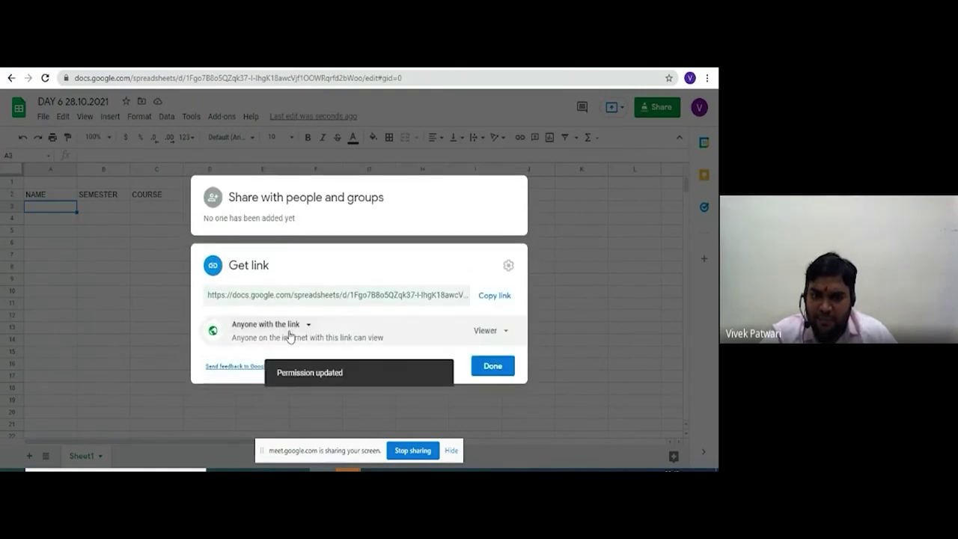
pyautogui.click(500, 331)
pyautogui.click(503, 413)
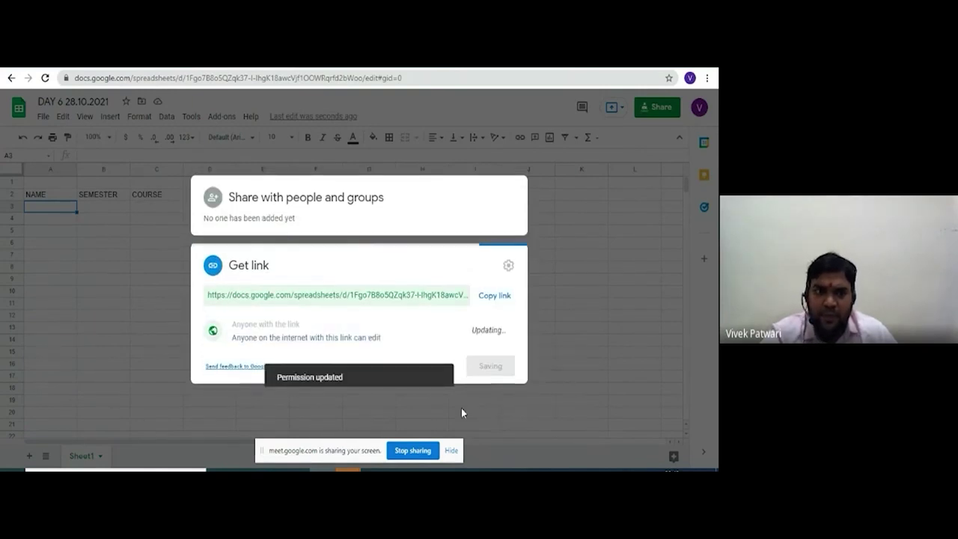
pyautogui.click(495, 295)
pyautogui.click(493, 367)
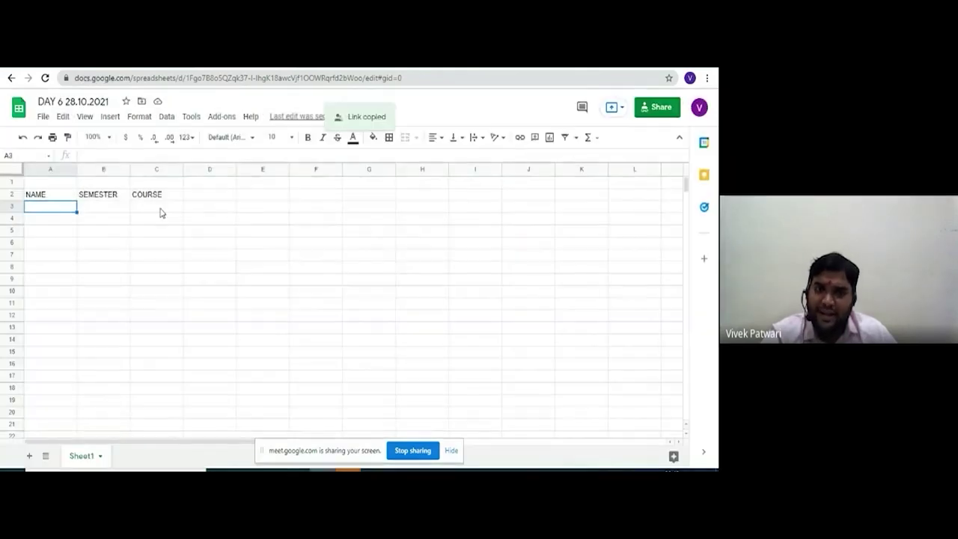
pyautogui.click(160, 210)
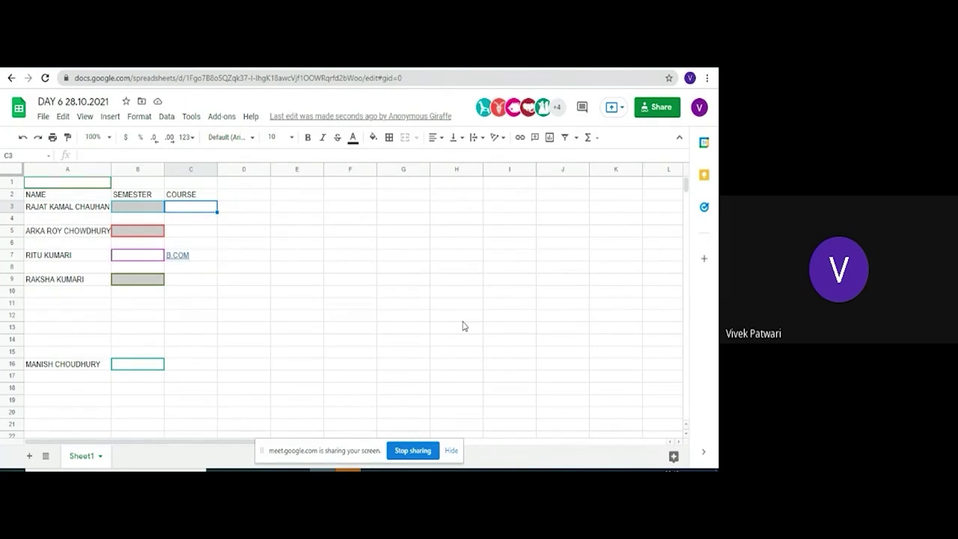
# Undo the last edit in the shared class list.
pyautogui.hotkey('ctrl', 'z')
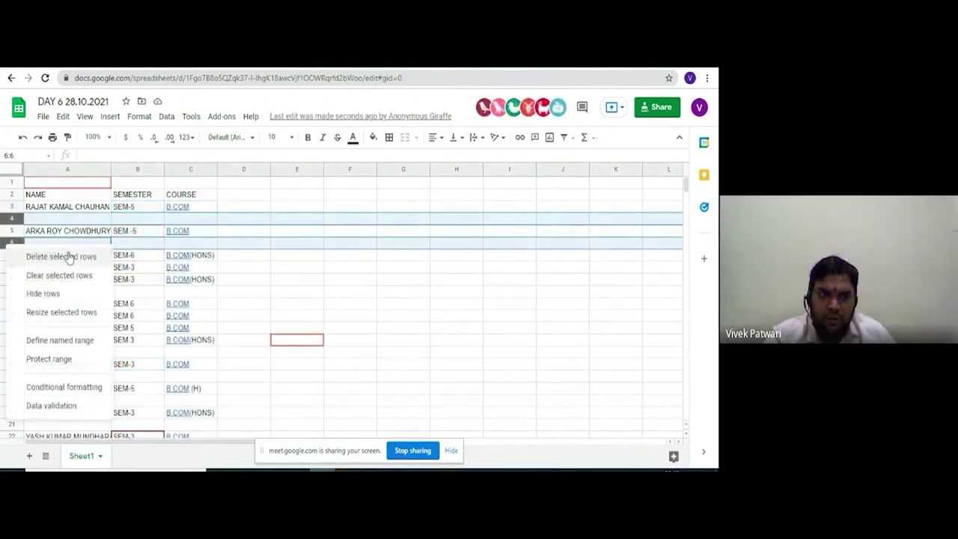
# Delete the empty rows 12 and 19 from the class list.
pyautogui.click(15, 268)
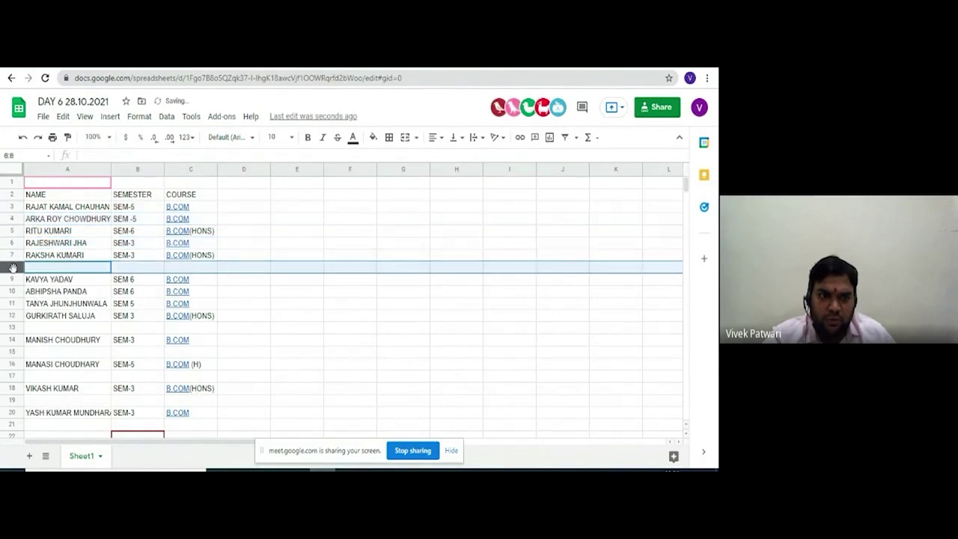
pyautogui.rightClick(11, 267)
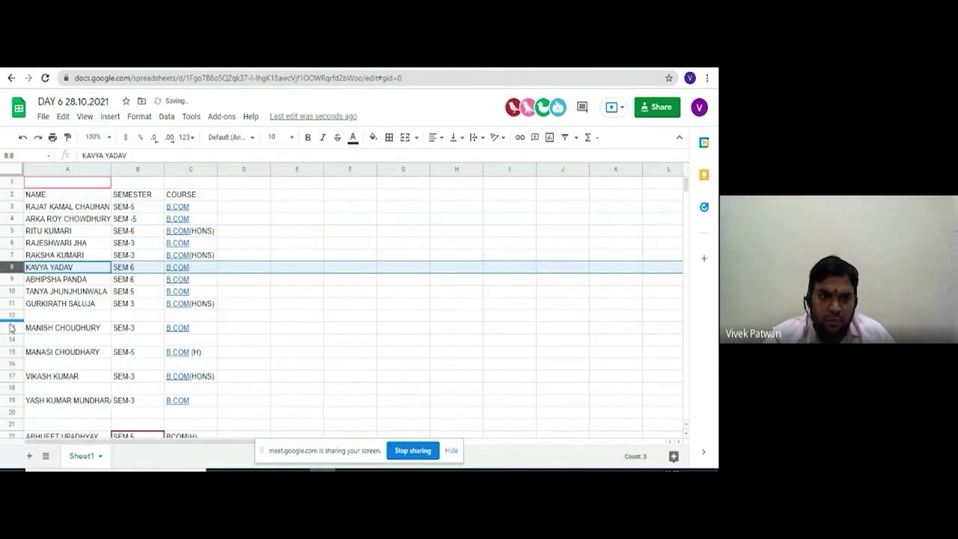
pyautogui.click(11, 316)
pyautogui.rightClick(11, 316)
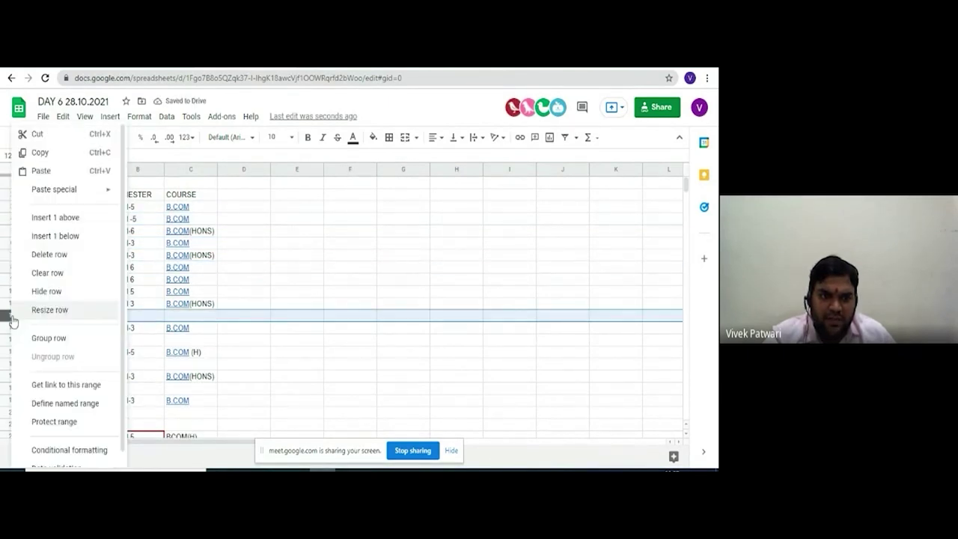
pyautogui.click(56, 254)
pyautogui.scroll(-1, 198, 384)
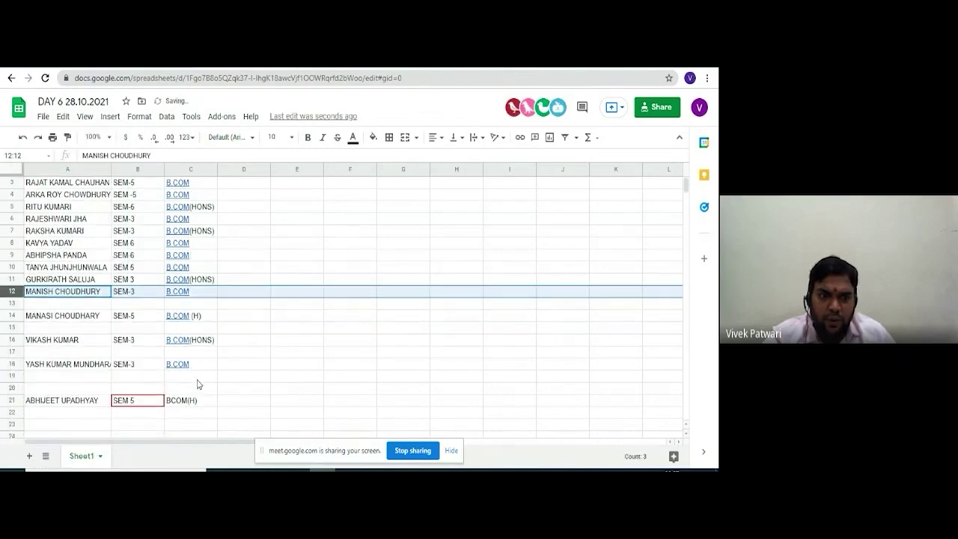
pyautogui.click(19, 303)
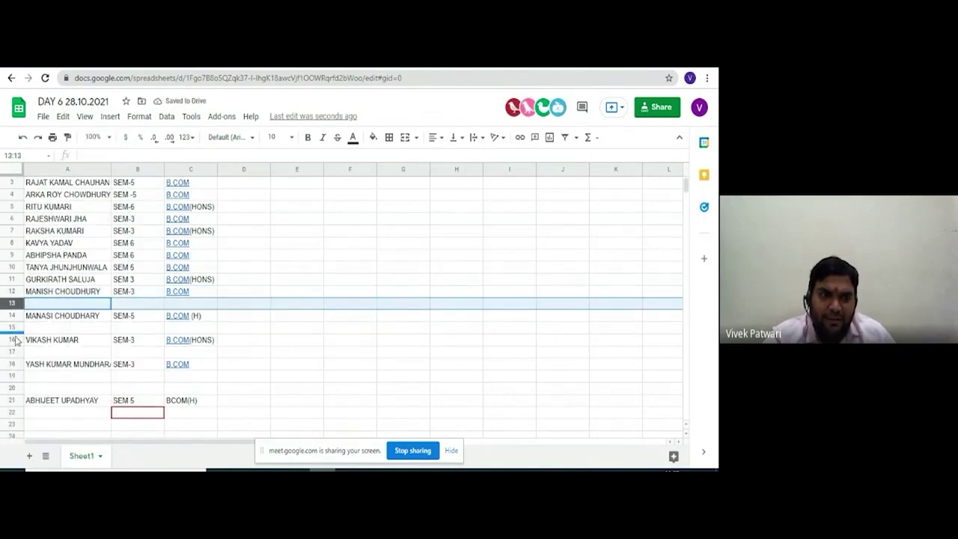
pyautogui.keyDown('ctrl'); pyautogui.click(13, 327); pyautogui.keyUp('ctrl')
pyautogui.keyDown('ctrl'); pyautogui.click(13, 351); pyautogui.keyUp('ctrl')
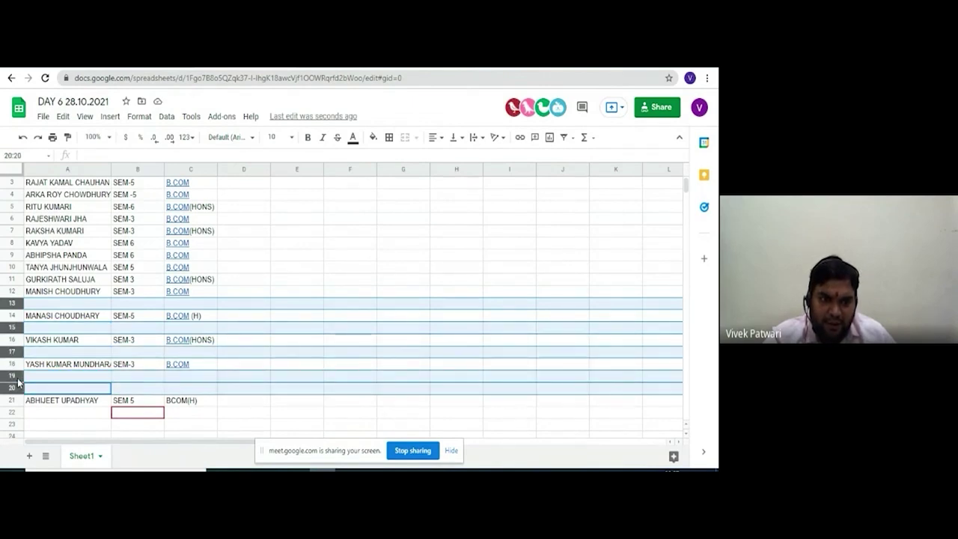
pyautogui.rightClick(15, 377)
pyautogui.click(69, 254)
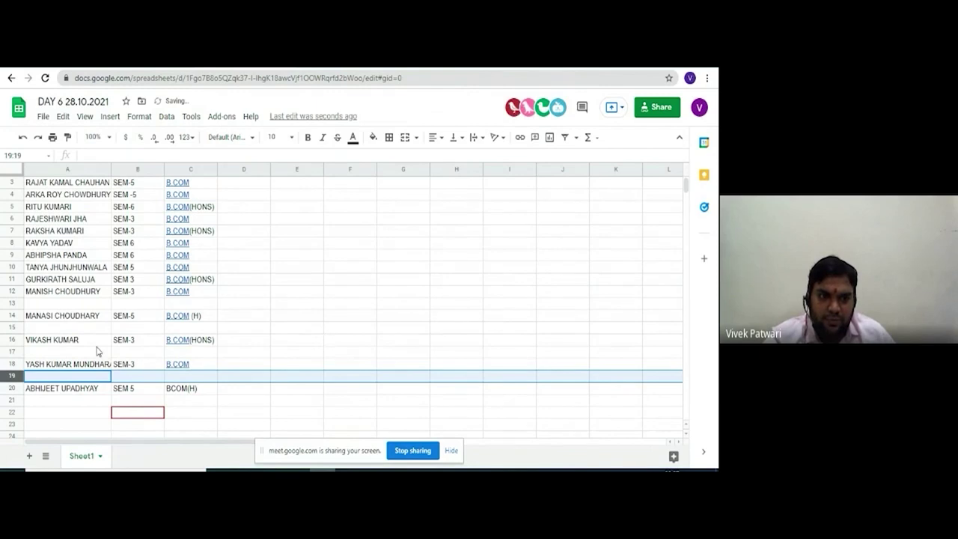
# Delete the blank rows 13 and 15, then the blank rows 15 and 17.
pyautogui.click(30, 316)
pyautogui.click(12, 304)
pyautogui.moveTo(13, 303); pyautogui.dragTo(15, 327)
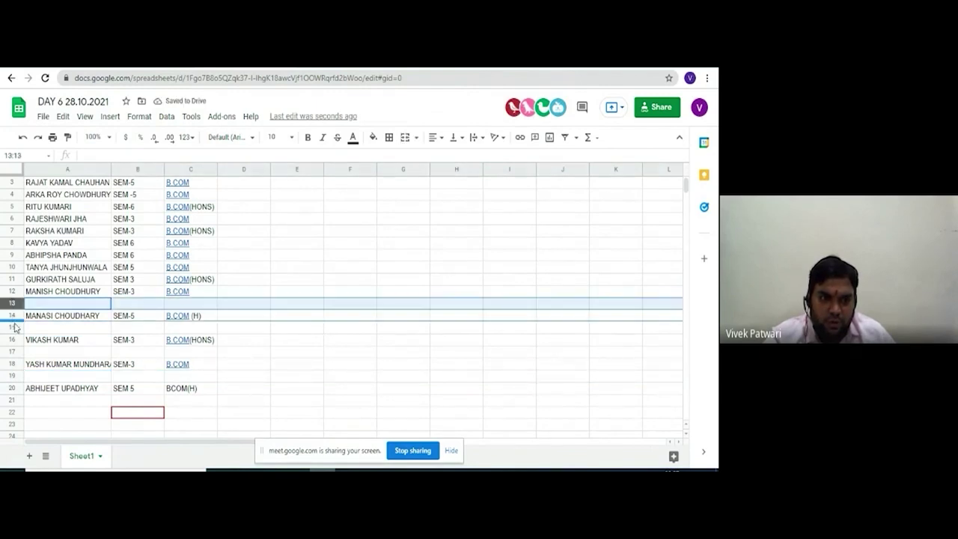
pyautogui.keyDown('ctrl'); pyautogui.click(14, 327); pyautogui.keyUp('ctrl')
pyautogui.rightClick(15, 327)
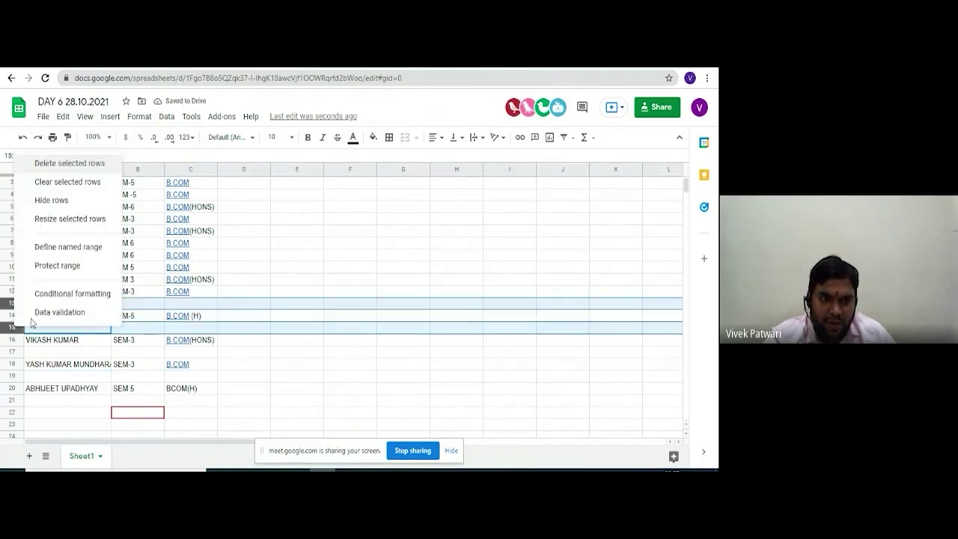
pyautogui.click(68, 164)
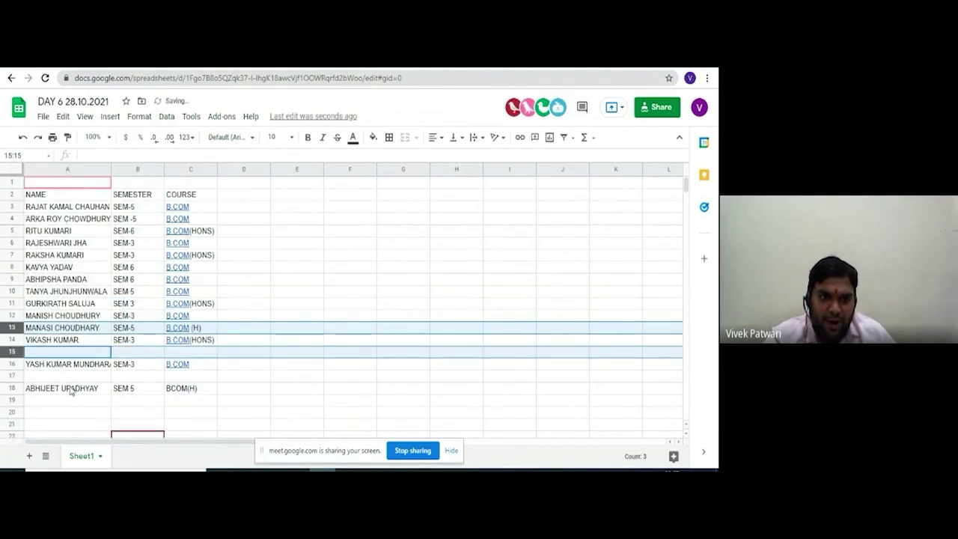
pyautogui.click(45, 412)
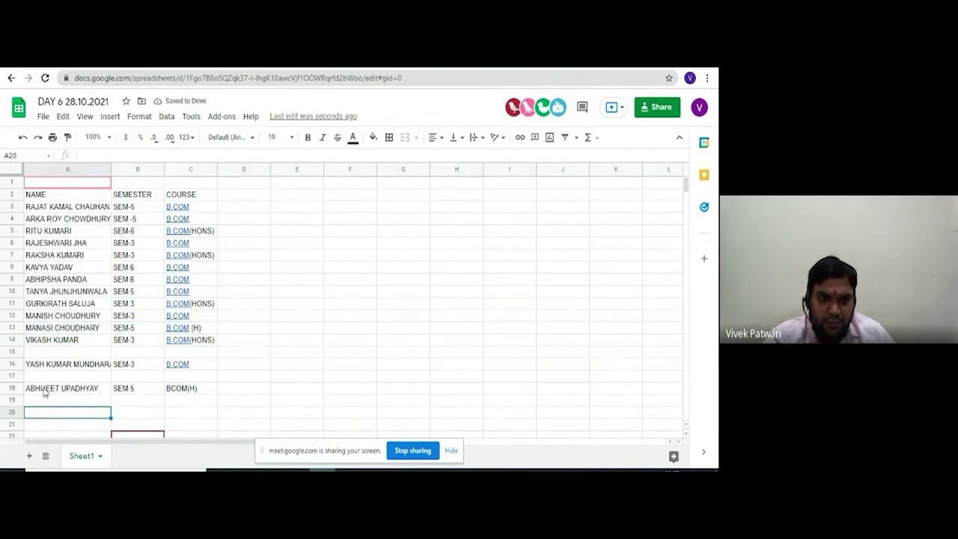
pyautogui.click(13, 351)
pyautogui.keyDown('ctrl'); pyautogui.click(13, 375); pyautogui.keyUp('ctrl')
pyautogui.rightClick(13, 375)
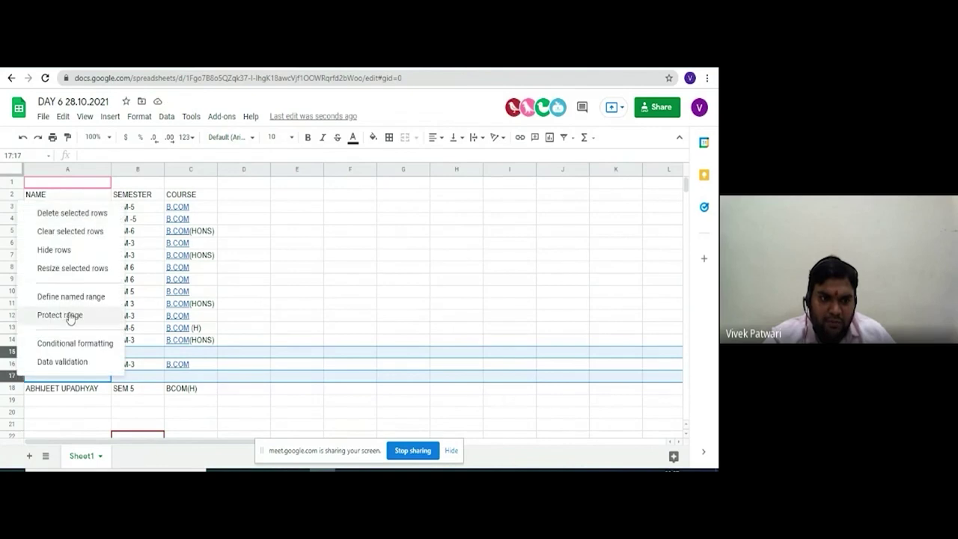
pyautogui.click(79, 211)
pyautogui.click(333, 375)
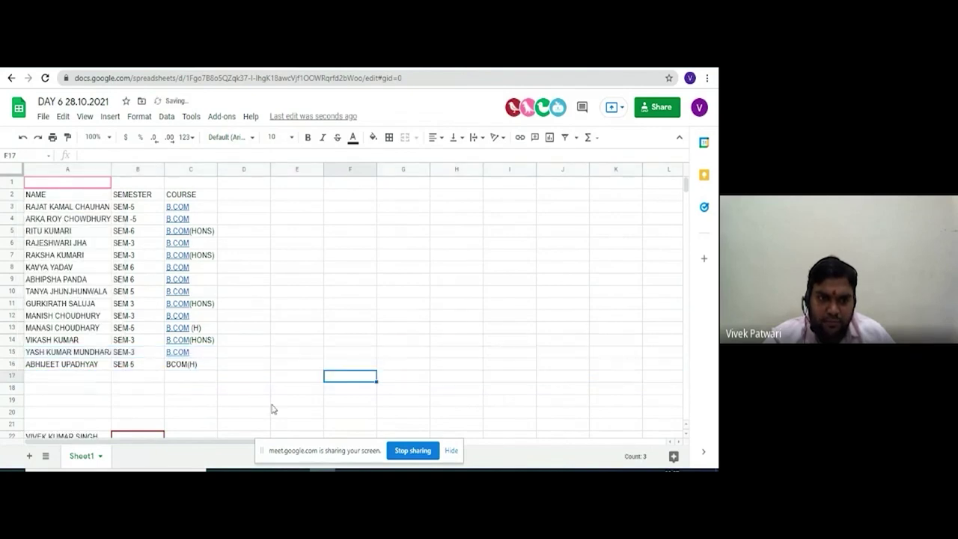
# Delete the empty rows 17 to 21 at the bottom of the list.
pyautogui.scroll(-3, 225, 411)
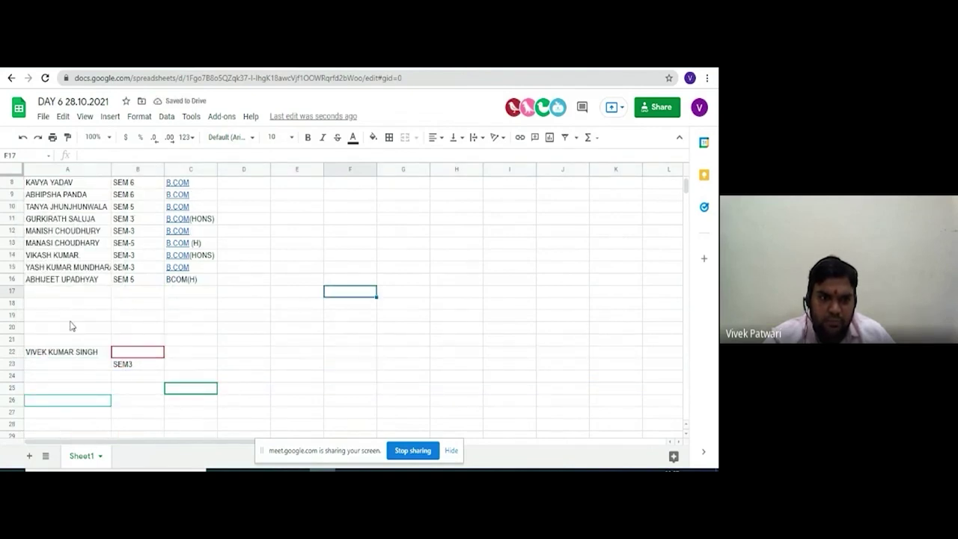
pyautogui.moveTo(14, 294); pyautogui.dragTo(13, 338)
pyautogui.rightClick(13, 330)
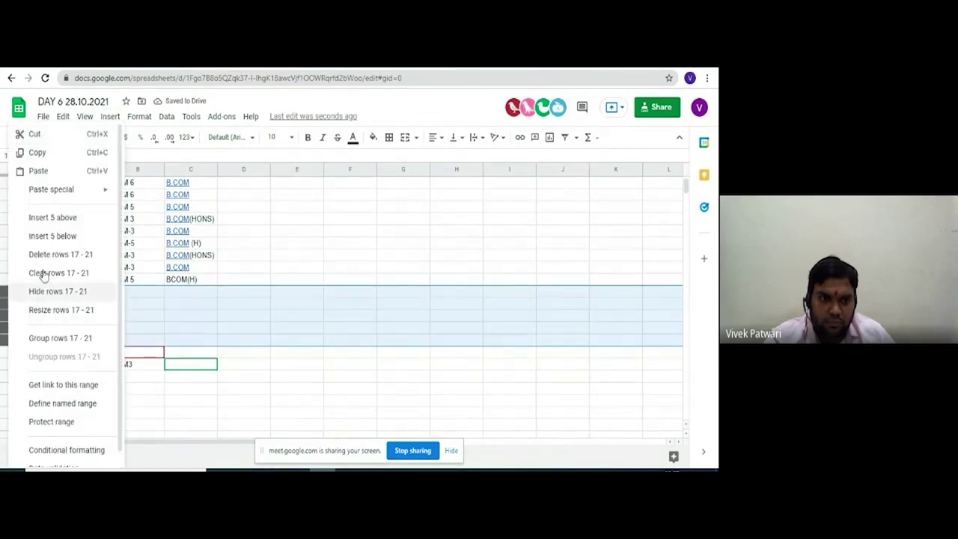
pyautogui.click(53, 256)
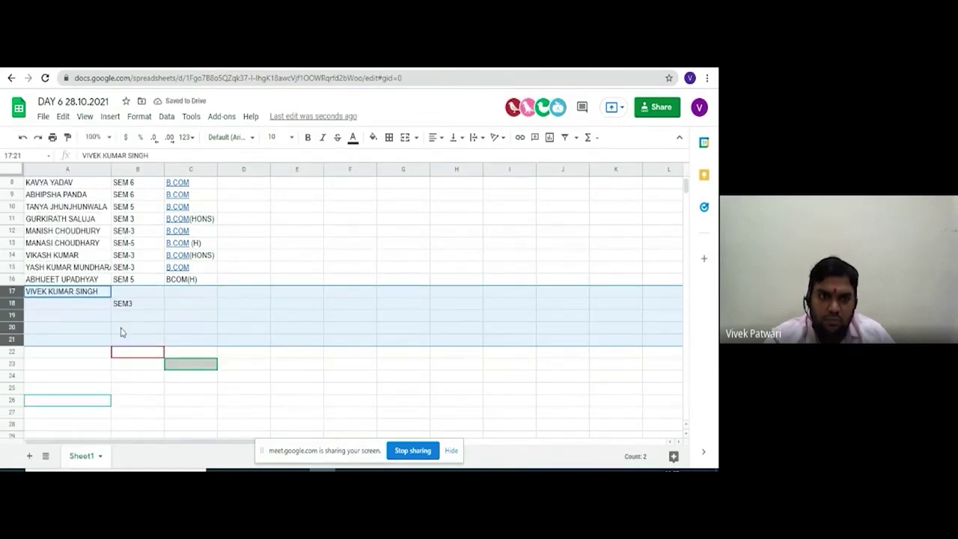
pyautogui.click(89, 352)
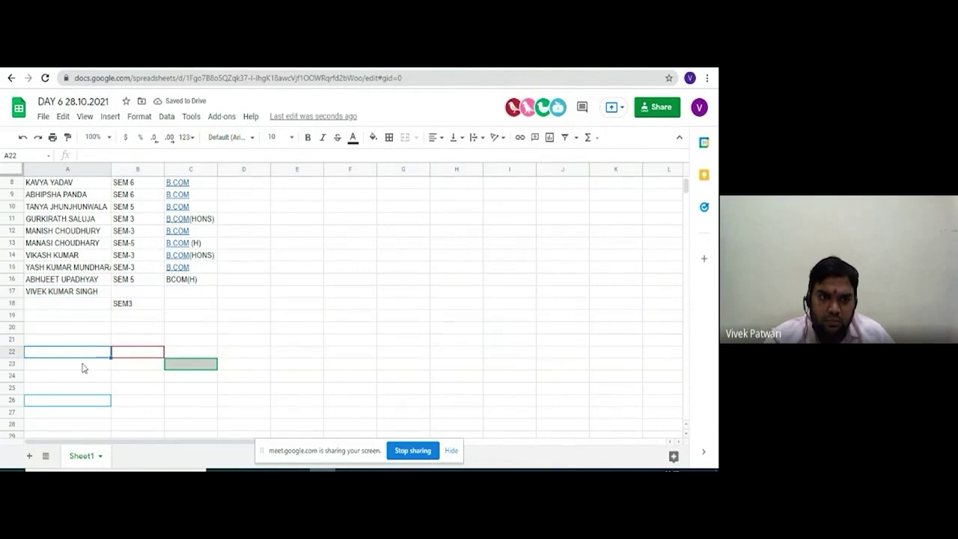
# Copy the stray SEM3 value from B18 into B17 beside the last name.
pyautogui.click(139, 306)
pyautogui.hotkey('ctrl', 'c')
pyautogui.click(155, 296)
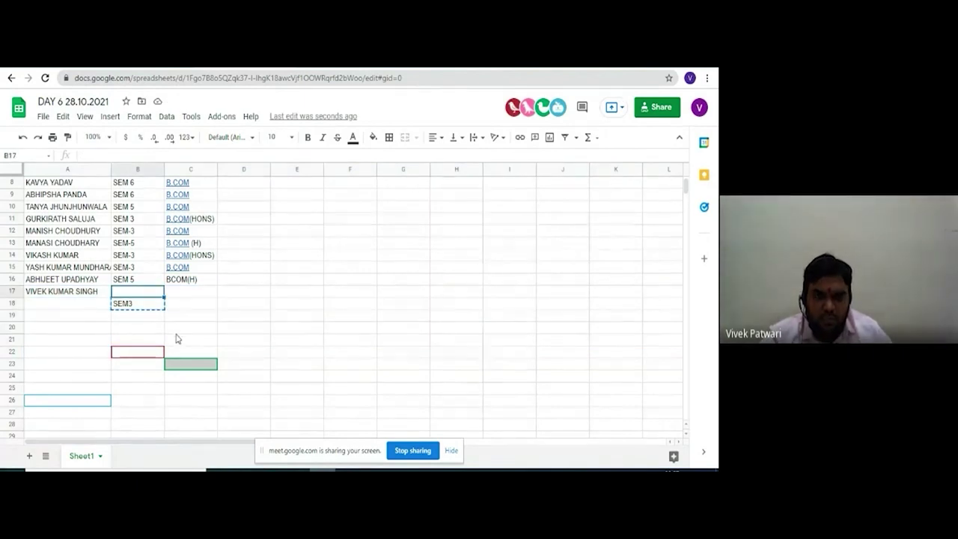
pyautogui.hotkey('ctrl', 'v')
pyautogui.click(261, 339)
pyautogui.scroll(3, 254, 333)
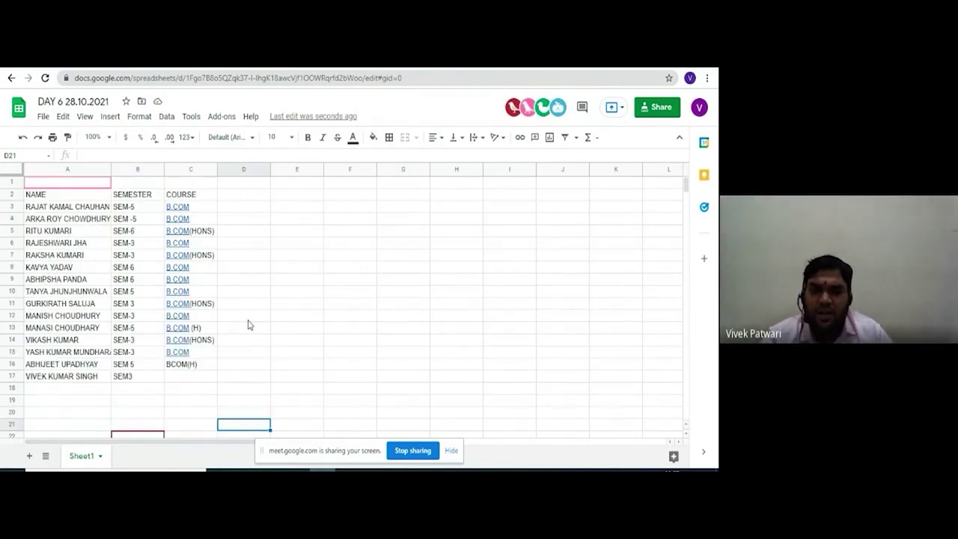
# Put BCOM in helper cell E6 and paste it over all course entries C3:C17.
pyautogui.click(315, 244)
pyautogui.write('BCOM')
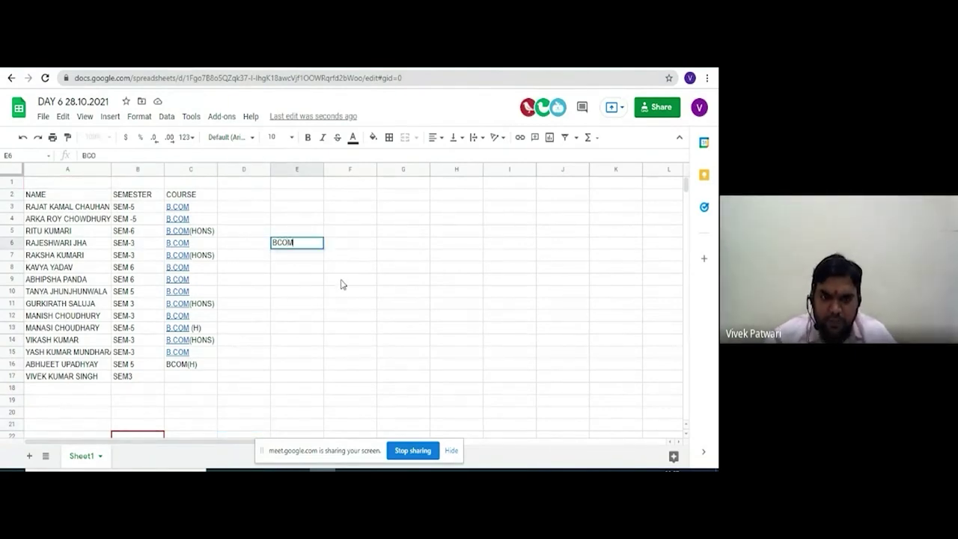
pyautogui.press('Return')
pyautogui.press('Up')
pyautogui.press('Up')
pyautogui.press('Down')
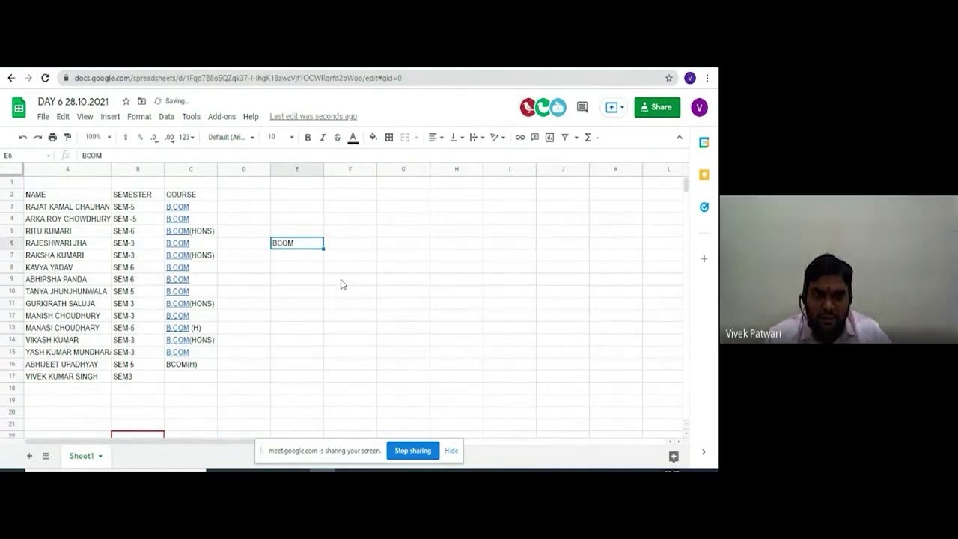
pyautogui.hotkey('ctrl', 'c')
pyautogui.press('Left')
pyautogui.press('Up')
pyautogui.press('Up')
pyautogui.press('Up')
pyautogui.press('Left')
pyautogui.hotkey('shift', 'Down')
pyautogui.hotkey('shift', 'Down')
pyautogui.hotkey('shift', 'Down')
pyautogui.hotkey('shift', 'Down')
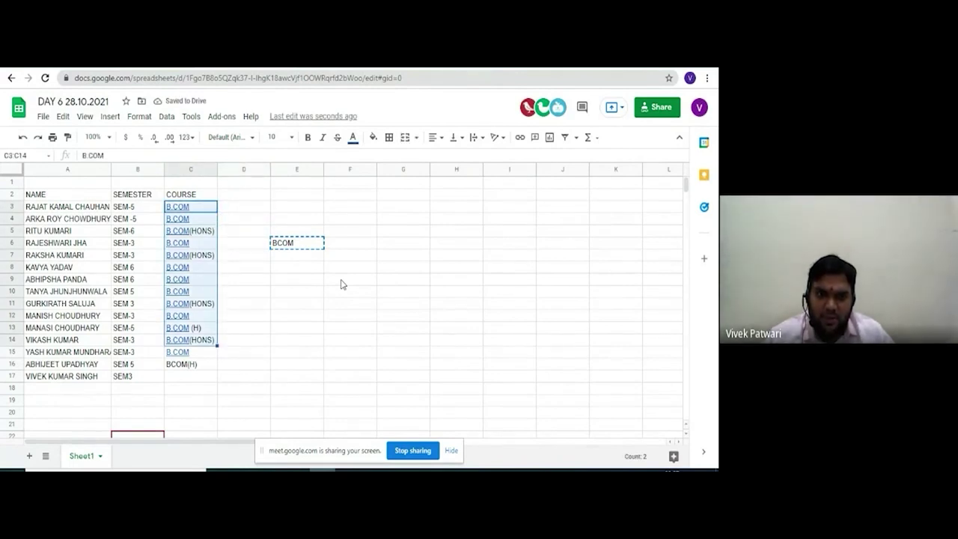
pyautogui.hotkey('shift', 'Down')
pyautogui.hotkey('shift', 'Down')
pyautogui.hotkey('shift', 'Down')
pyautogui.hotkey('ctrl', 'v')
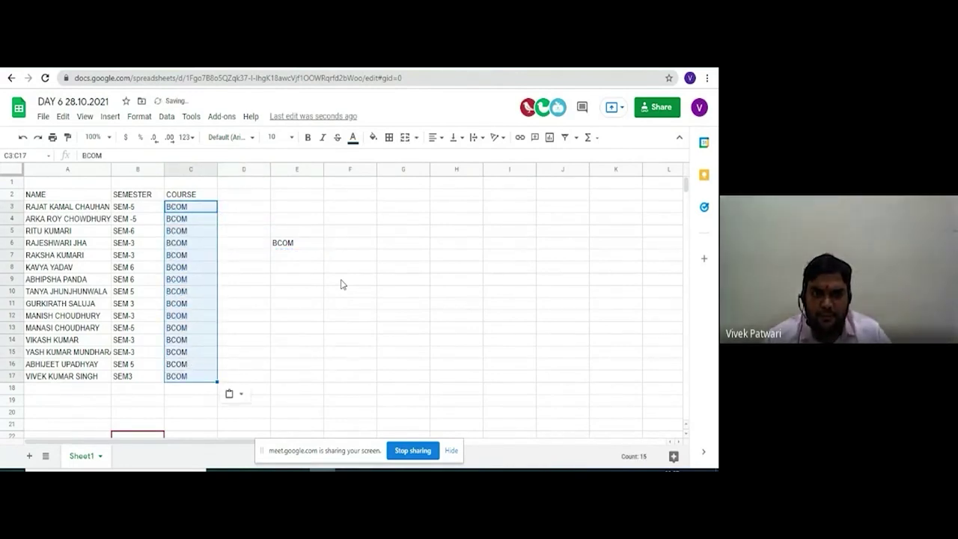
# Clear the BCOM value from helper cell E6.
pyautogui.click(342, 285)
pyautogui.click(283, 242)
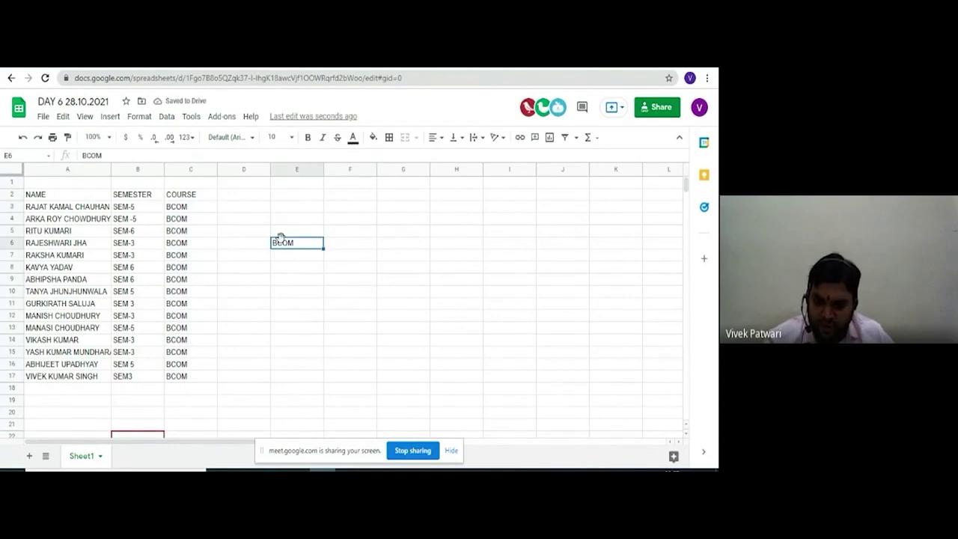
pyautogui.press('Delete')
pyautogui.press('Left')
pyautogui.press('Left')
pyautogui.press('Up')
pyautogui.press('Up')
# Enter SEM V in helper cell E4 and paste it into B3, B4, B10, B13 and B16.
pyautogui.press('Right')
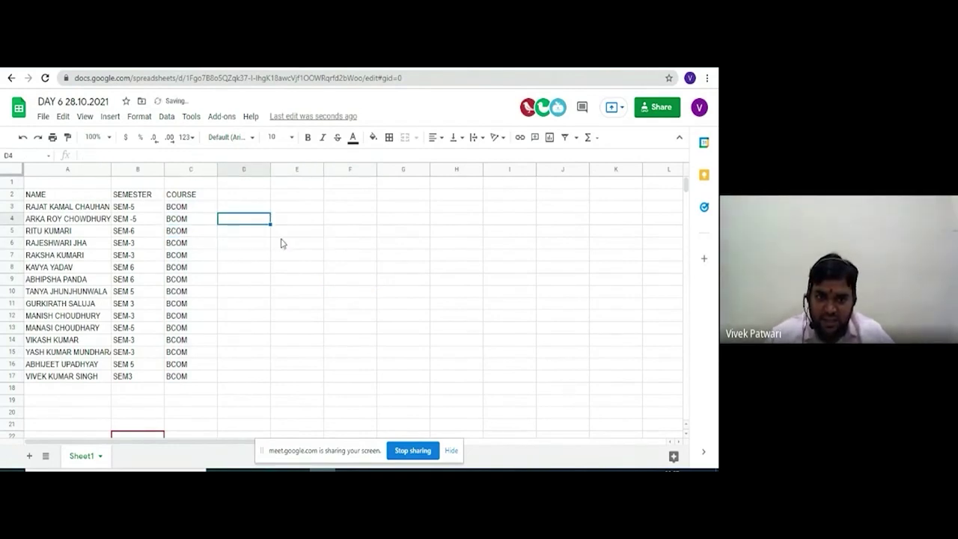
pyautogui.press('Right')
pyautogui.write('S')
pyautogui.press('Return')
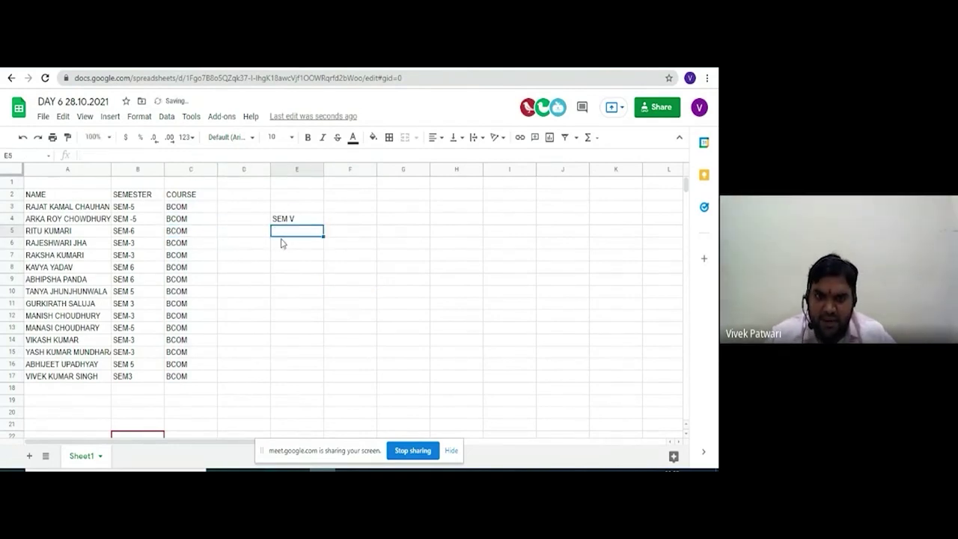
pyautogui.press('Up')
pyautogui.hotkey('ctrl', 'c')
pyautogui.press('Left')
pyautogui.press('Left')
pyautogui.press('Up')
pyautogui.press('Up')
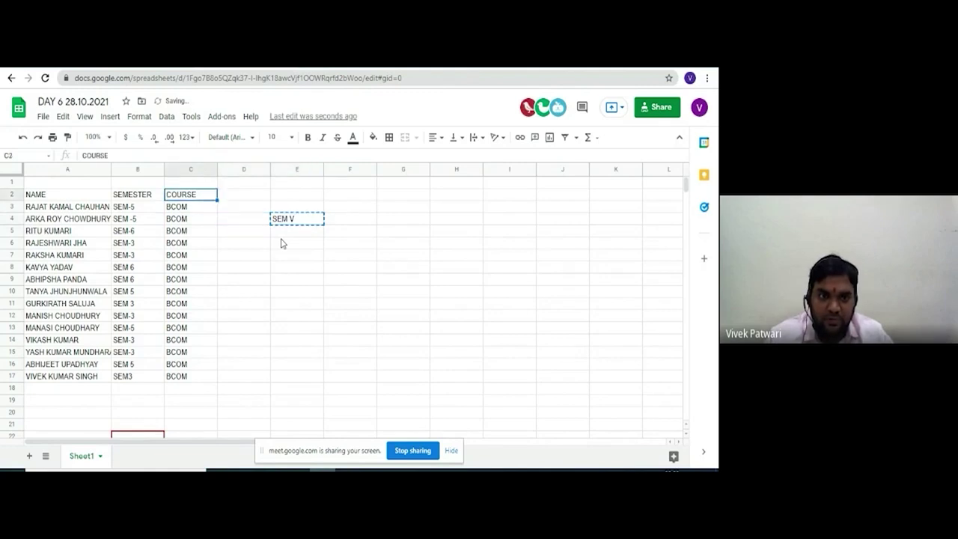
pyautogui.press('Left')
pyautogui.press('Down')
pyautogui.hotkey('ctrl', 'v')
pyautogui.press('Down')
pyautogui.hotkey('ctrl', 'v')
pyautogui.press('Down')
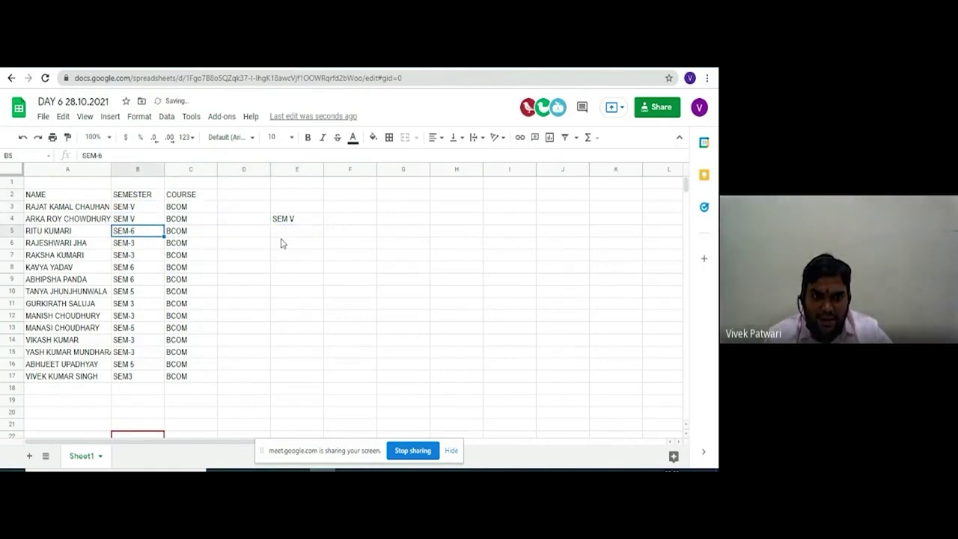
pyautogui.press('Down')
pyautogui.press('Down')
pyautogui.press('Down')
pyautogui.press('Down')
pyautogui.press('Down')
pyautogui.hotkey('ctrl', 'v')
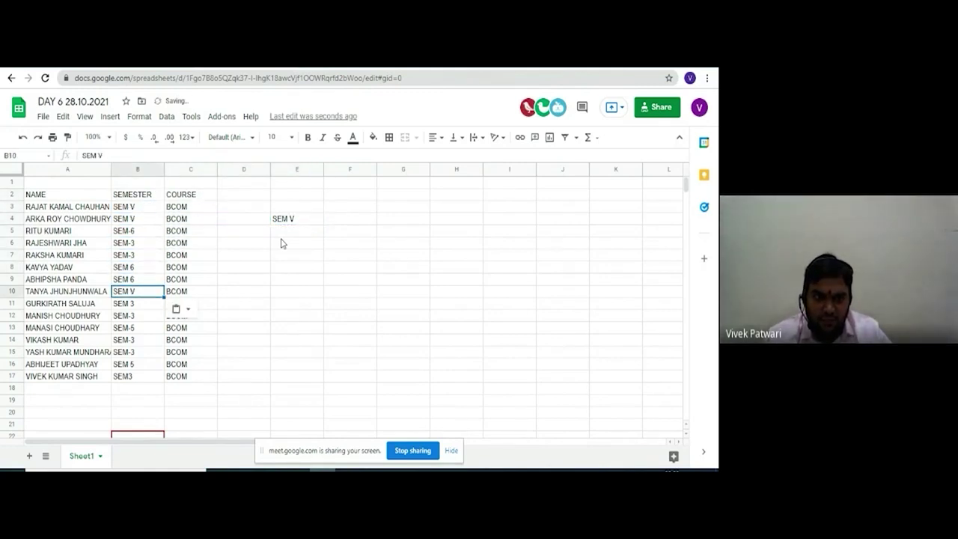
pyautogui.press('Down')
pyautogui.press('Down')
pyautogui.press('Down')
pyautogui.hotkey('ctrl', 'v')
pyautogui.press('Down')
pyautogui.press('Down')
pyautogui.press('Down')
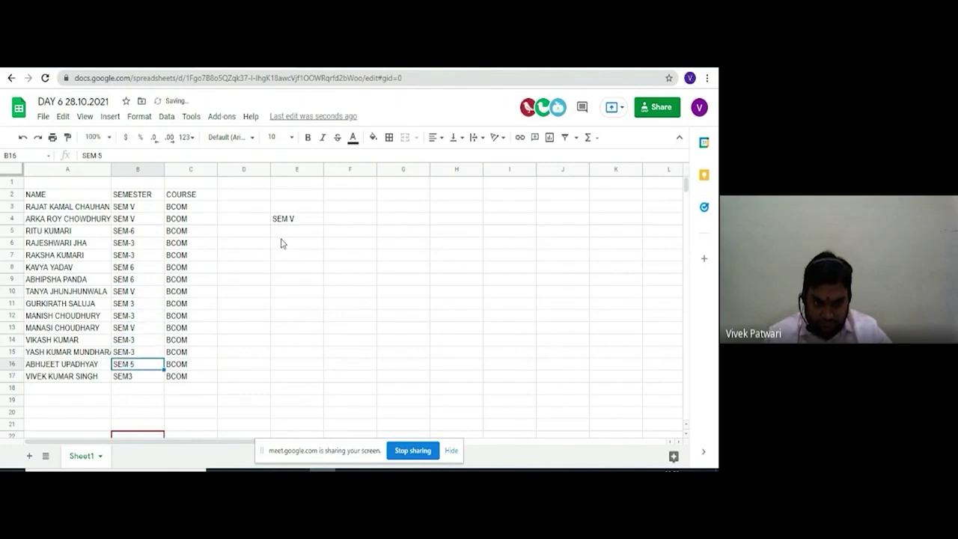
pyautogui.hotkey('ctrl', 'v')
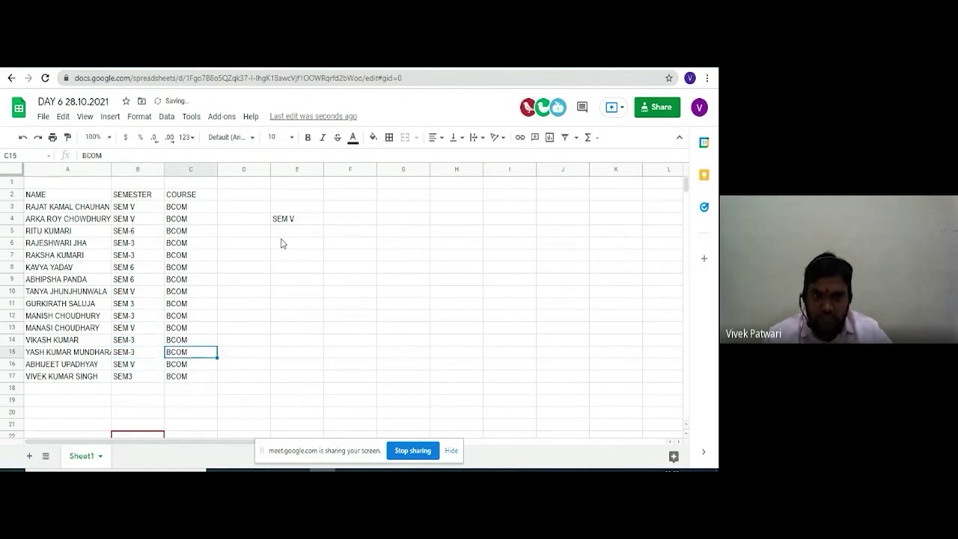
# Add a SEM VI helper value and paste it over B5, B8 and B9.
pyautogui.click(281, 235)
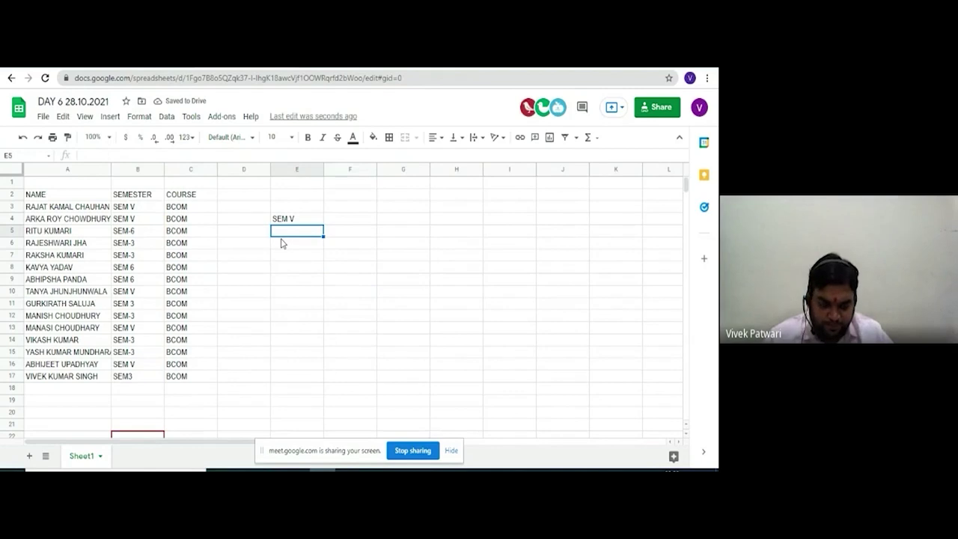
pyautogui.write('SEM V')
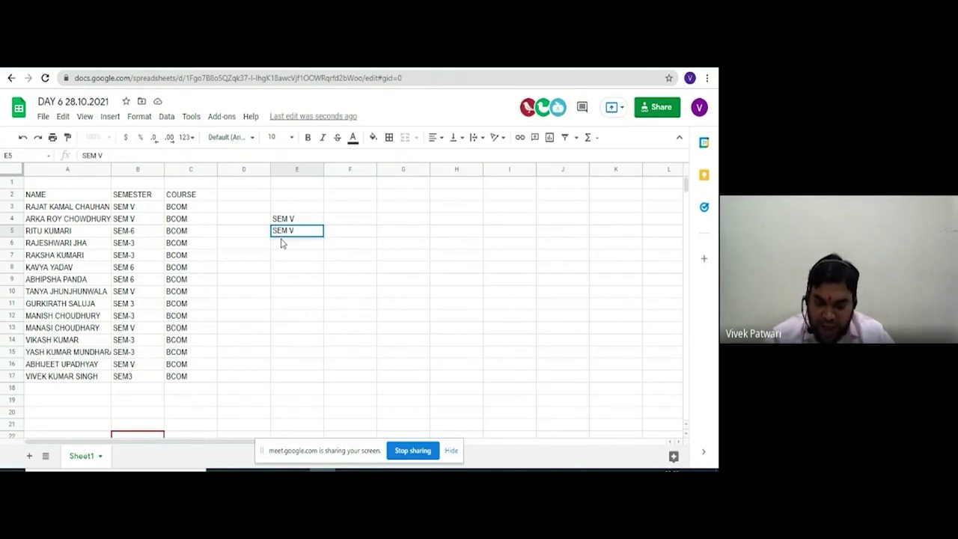
pyautogui.write('I')
pyautogui.press('Return')
pyautogui.press('Up')
pyautogui.hotkey('ctrl', 'c')
pyautogui.press('Left')
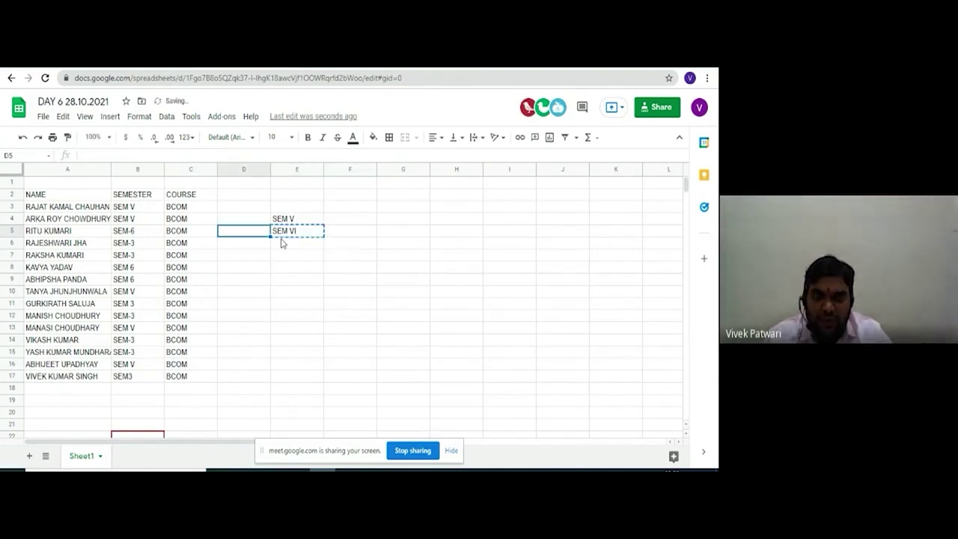
pyautogui.press('Left')
pyautogui.press('Left')
pyautogui.hotkey('ctrl', 'v')
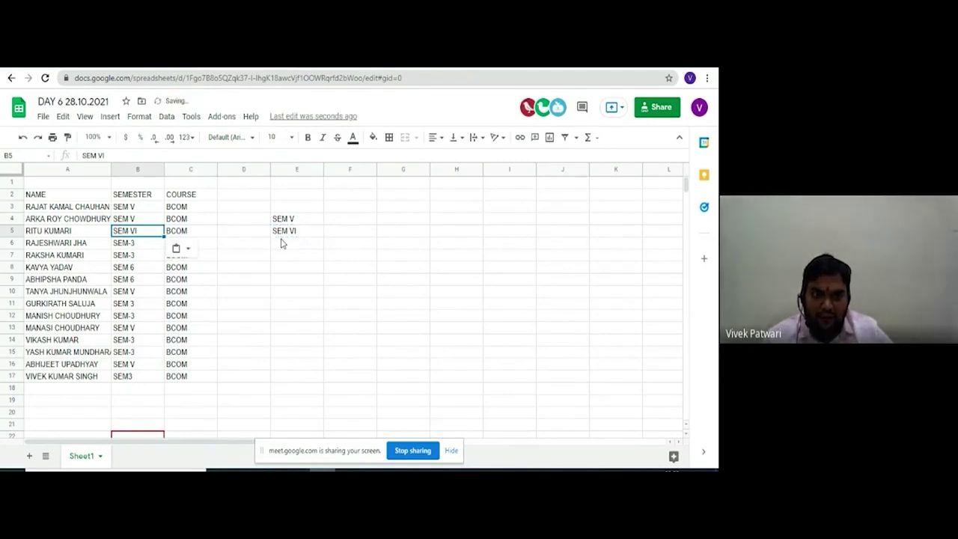
pyautogui.press('Down')
pyautogui.press('Down')
pyautogui.press('Down')
pyautogui.hotkey('ctrl', 'v')
pyautogui.press('Down')
pyautogui.hotkey('ctrl', 'v')
pyautogui.press('Down')
pyautogui.press('Down')
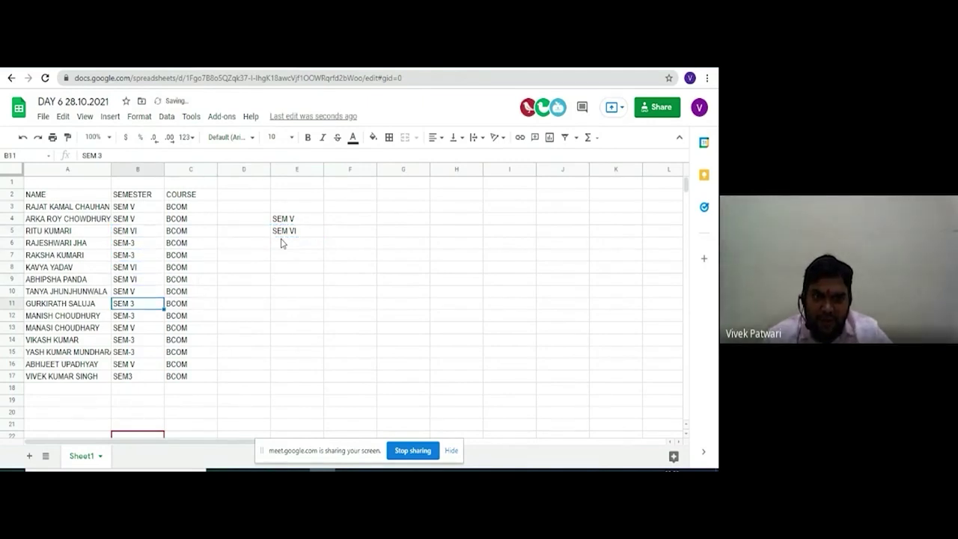
pyautogui.press('Down')
pyautogui.press('Down')
pyautogui.press('Down')
# Add a SEM III helper value and paste it into B6, B7, B11, B12, B14, B15 and B17.
pyautogui.press('Right')
pyautogui.press('Right')
pyautogui.press('Right')
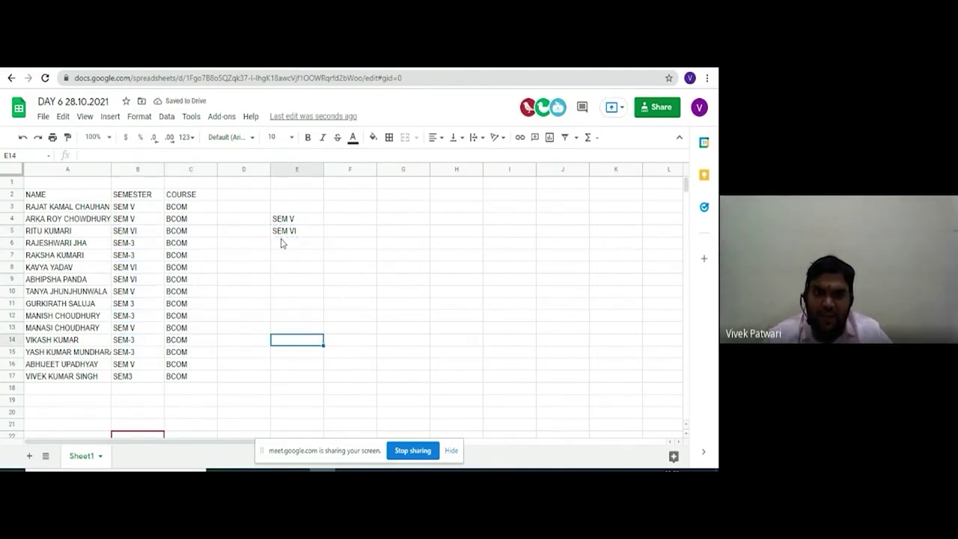
pyautogui.press('Up')
pyautogui.press('Up')
pyautogui.press('Up')
pyautogui.press('Up')
pyautogui.press('Up')
pyautogui.press('Up')
pyautogui.press('Up')
pyautogui.write('SEM')
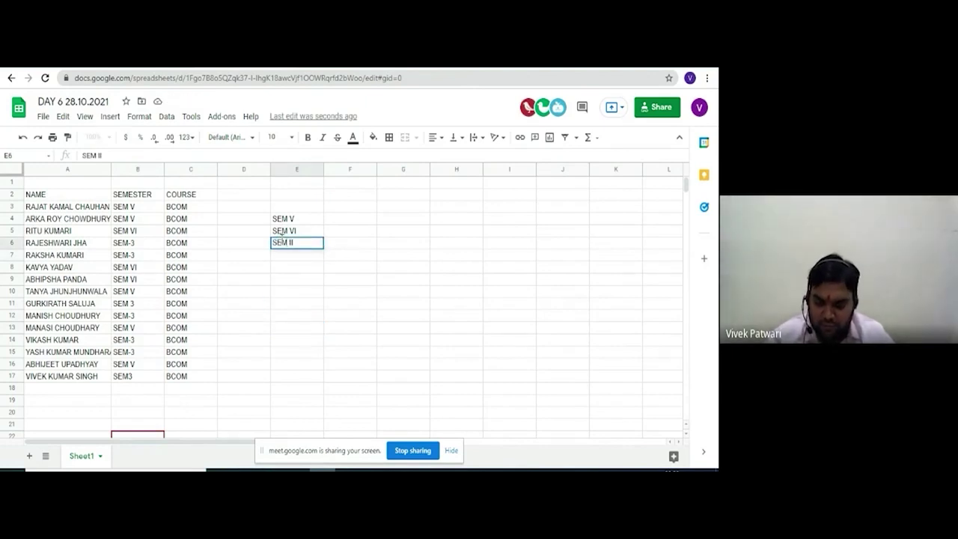
pyautogui.write(' I')
pyautogui.press('Return')
pyautogui.press('Up')
pyautogui.hotkey('ctrl', 'c')
pyautogui.press('Left')
pyautogui.press('Left')
pyautogui.press('Left')
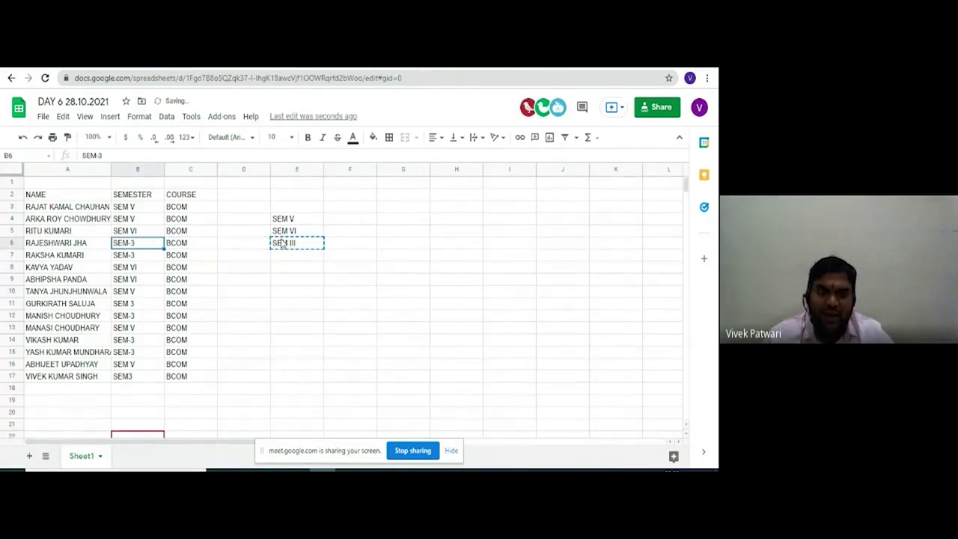
pyautogui.hotkey('ctrl', 'v')
pyautogui.press('Down')
pyautogui.hotkey('ctrl', 'v')
pyautogui.press('Down')
pyautogui.press('Down')
pyautogui.press('Down')
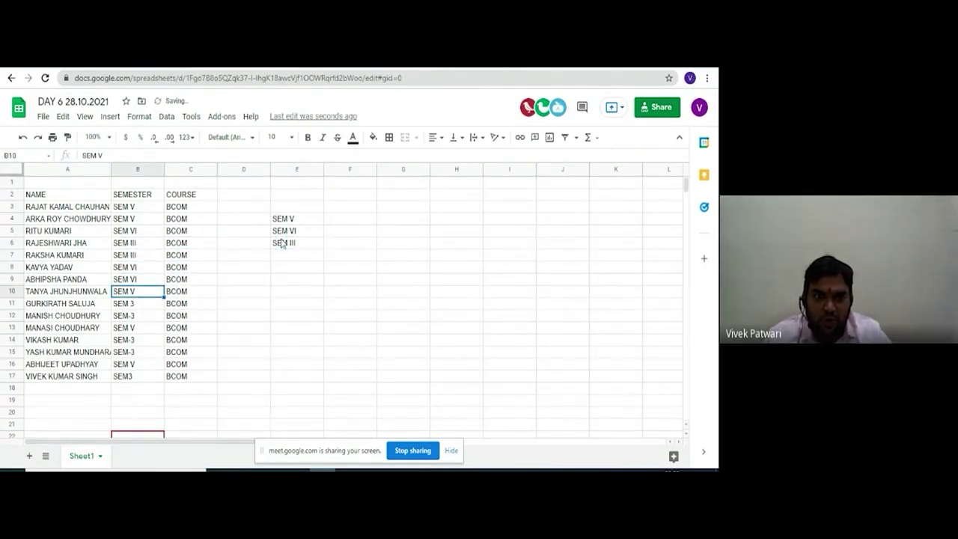
pyautogui.press('Down')
pyautogui.hotkey('ctrl', 'v')
pyautogui.press('Down')
pyautogui.hotkey('ctrl', 'v')
pyautogui.press('Down')
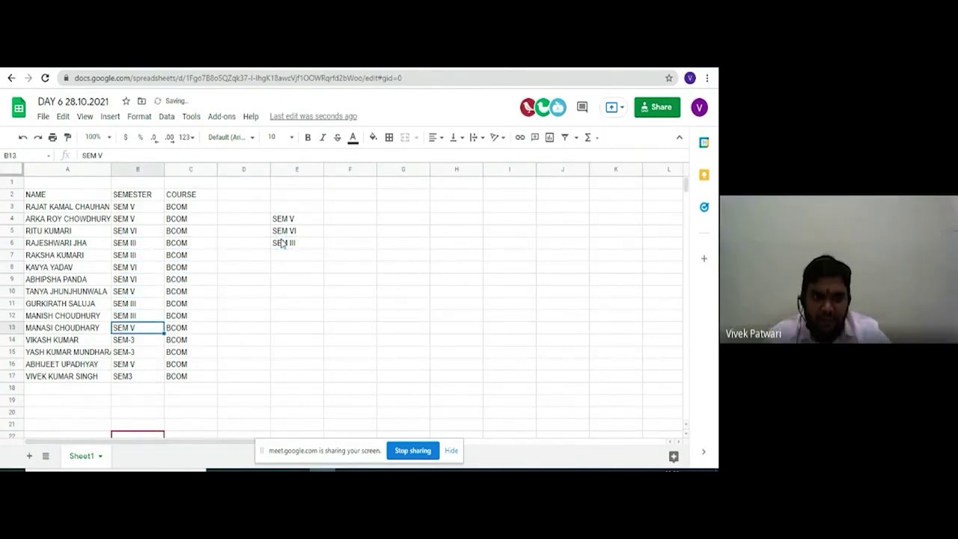
pyautogui.press('Down')
pyautogui.hotkey('ctrl', 'v')
pyautogui.press('Down')
pyautogui.hotkey('ctrl', 'v')
pyautogui.press('Down')
pyautogui.press('Down')
pyautogui.hotkey('ctrl', 'v')
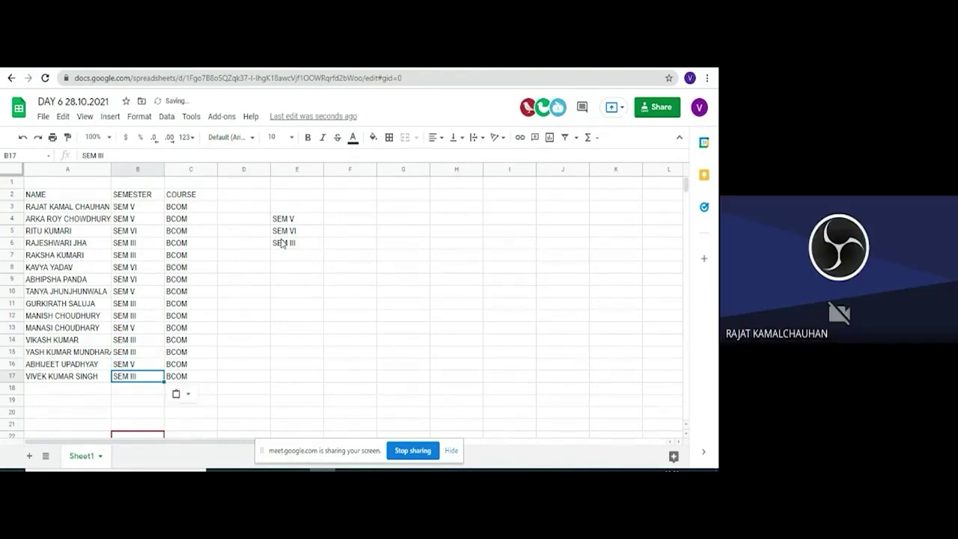
# Select the whole class table A2:C17, headers included.
pyautogui.press('Left')
pyautogui.hotkey('ctrl', 'Up')
pyautogui.press('Down')
pyautogui.hotkey('ctrl', 'shift', 'Down')
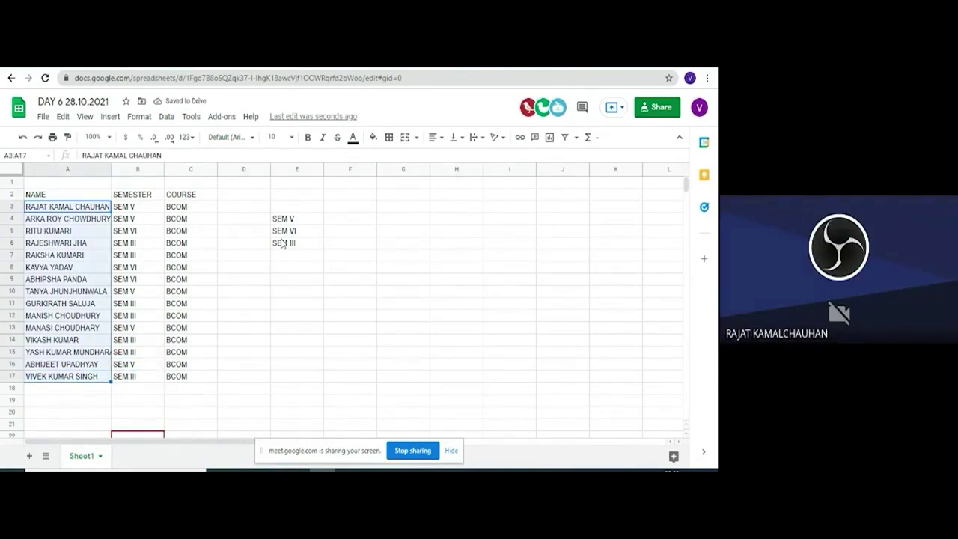
pyautogui.press('Right')
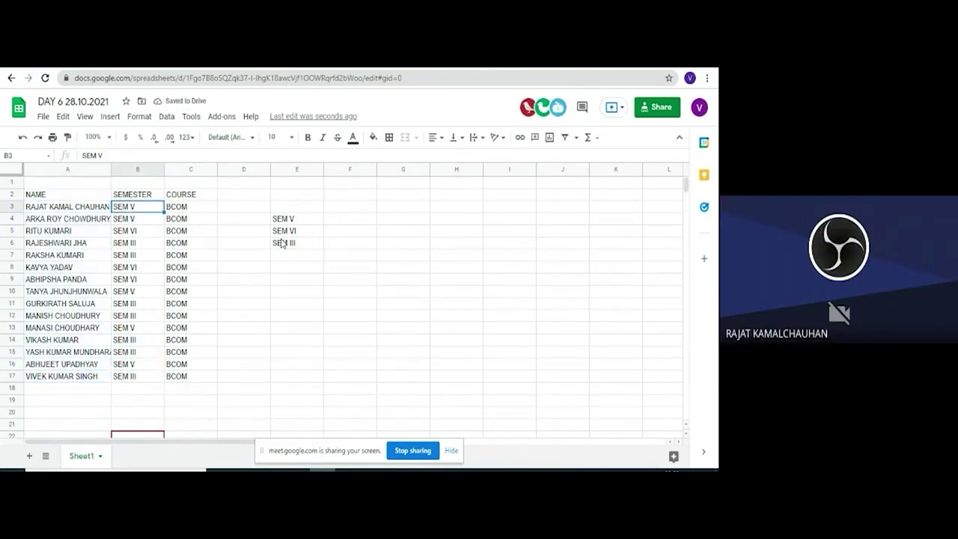
pyautogui.press('Right')
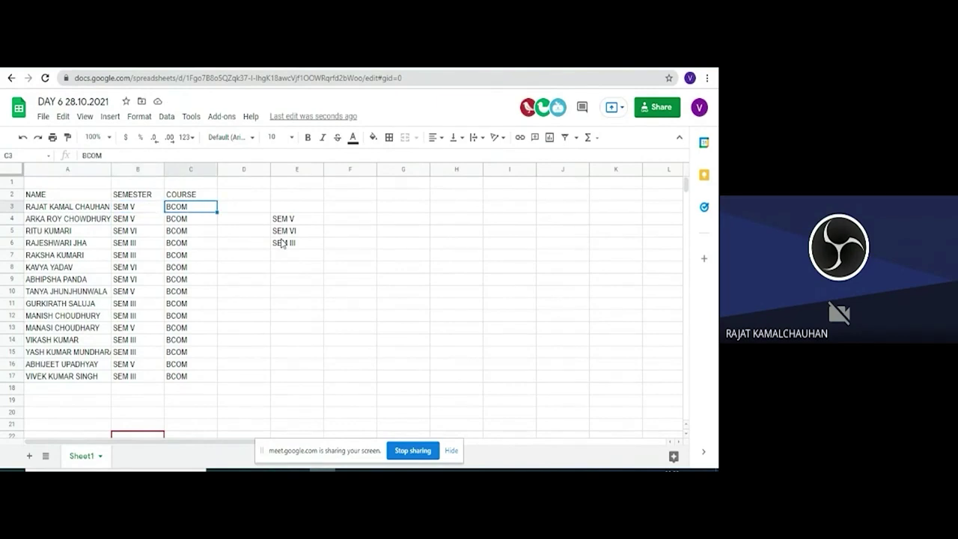
pyautogui.press('Right')
pyautogui.press('Right')
pyautogui.press('Down')
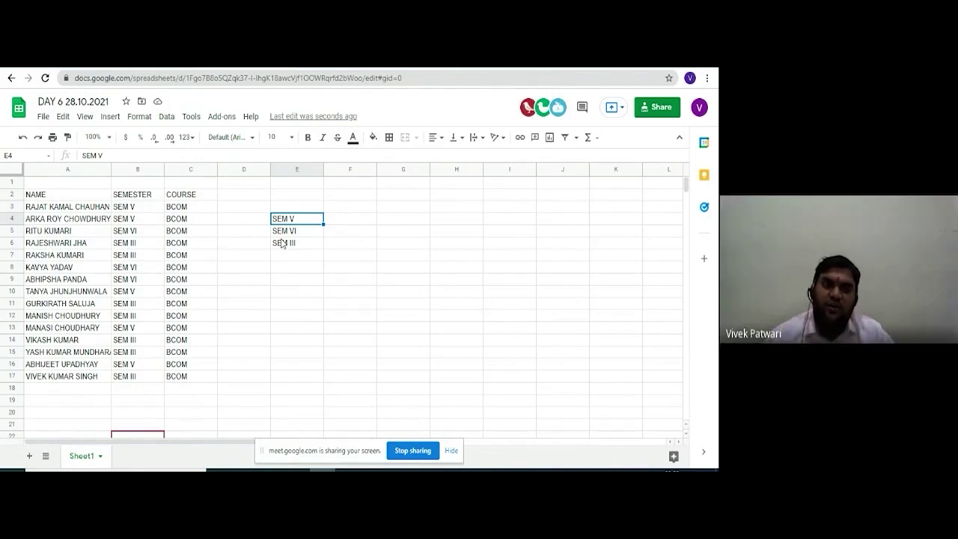
pyautogui.hotkey('ctrl', 'c')
pyautogui.press('Left')
pyautogui.press('Left')
pyautogui.press('Left')
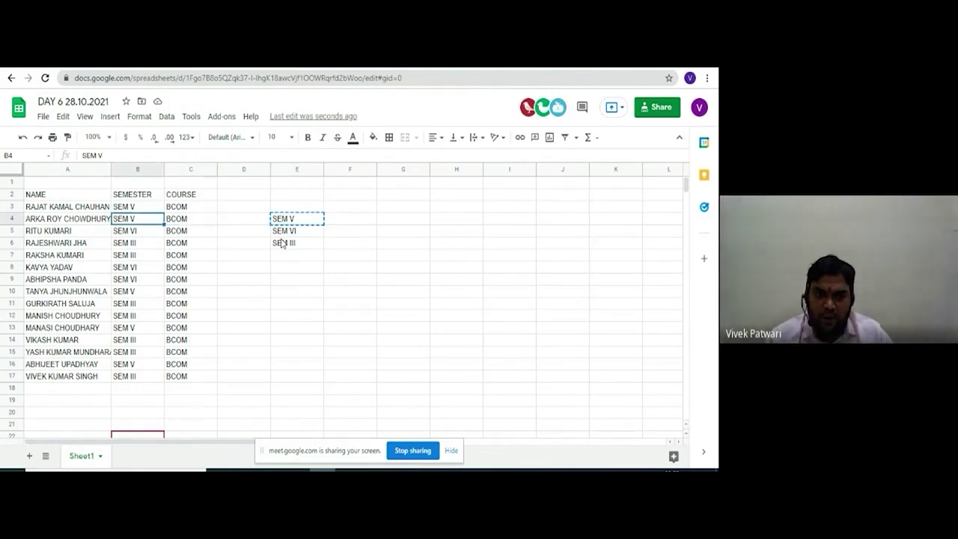
pyautogui.press('Right')
pyautogui.press('Right')
pyautogui.press('Right')
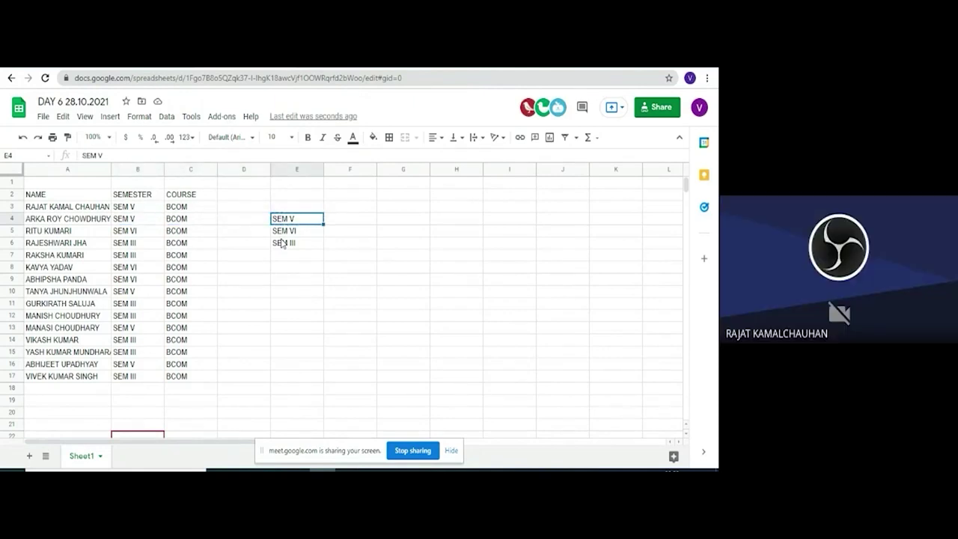
pyautogui.press('Left')
pyautogui.press('Left')
pyautogui.press('Left')
pyautogui.press('Left')
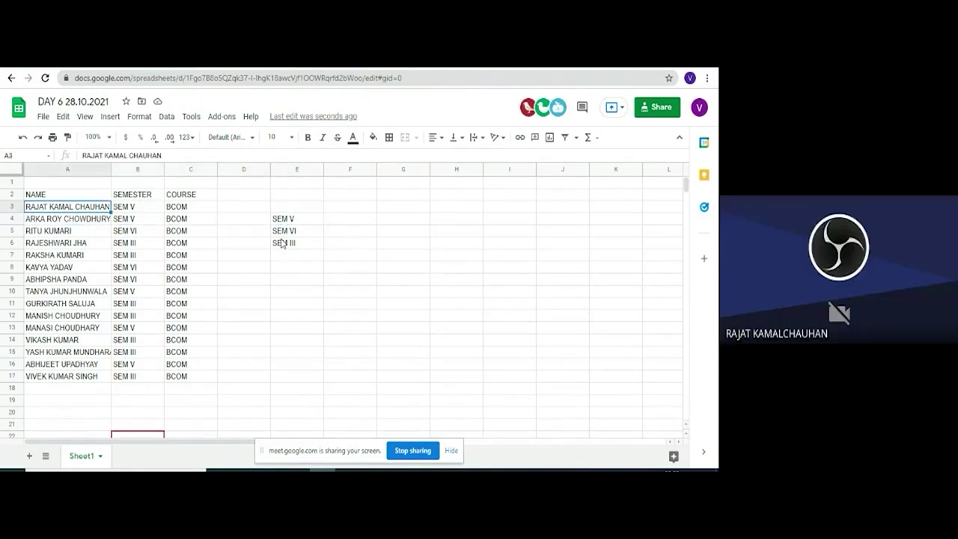
pyautogui.press('Up')
pyautogui.press('Up')
pyautogui.hotkey('ctrl', 'shift', 'Right')
pyautogui.hotkey('ctrl', 'shift', 'Down')
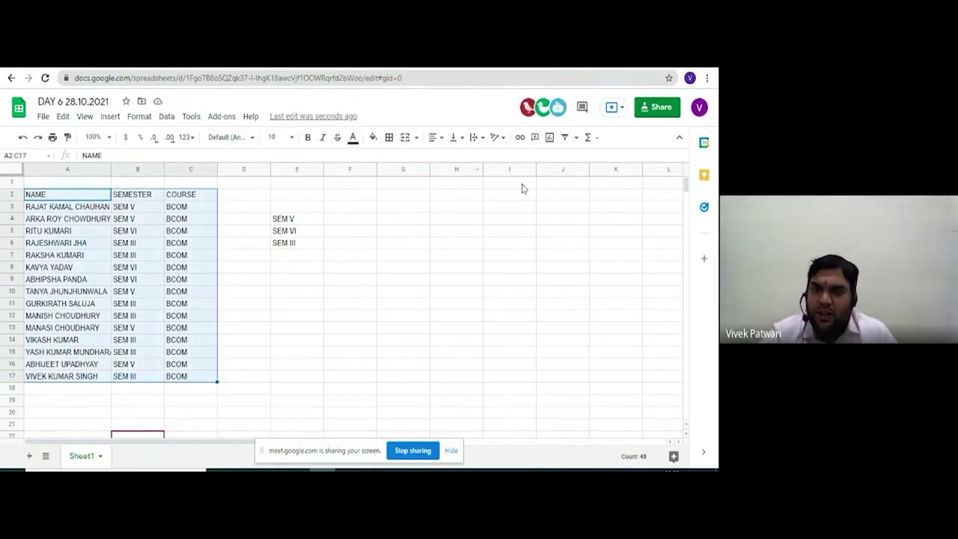
# Sort A2:C17 by NAME from A to Z, keeping the header row on top.
pyautogui.click(166, 117)
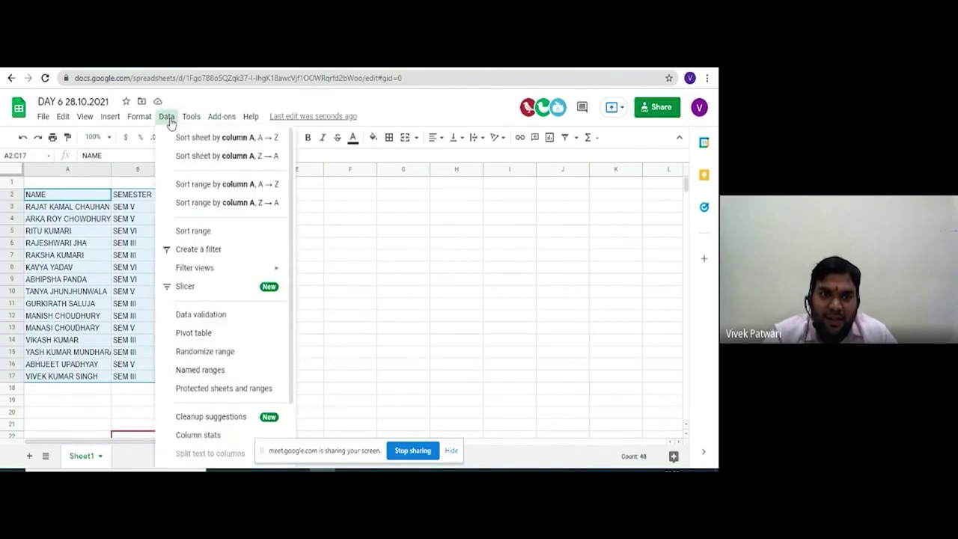
pyautogui.click(205, 239)
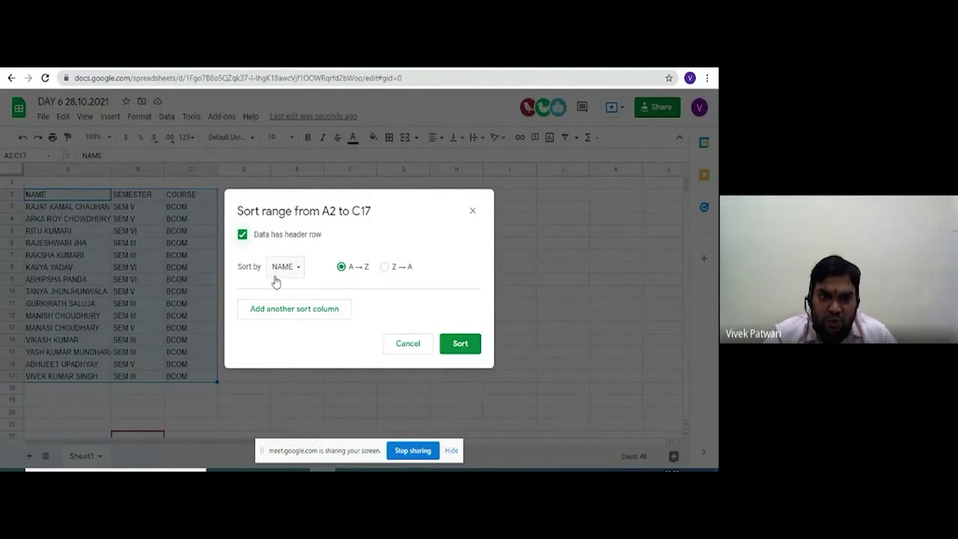
pyautogui.click(458, 343)
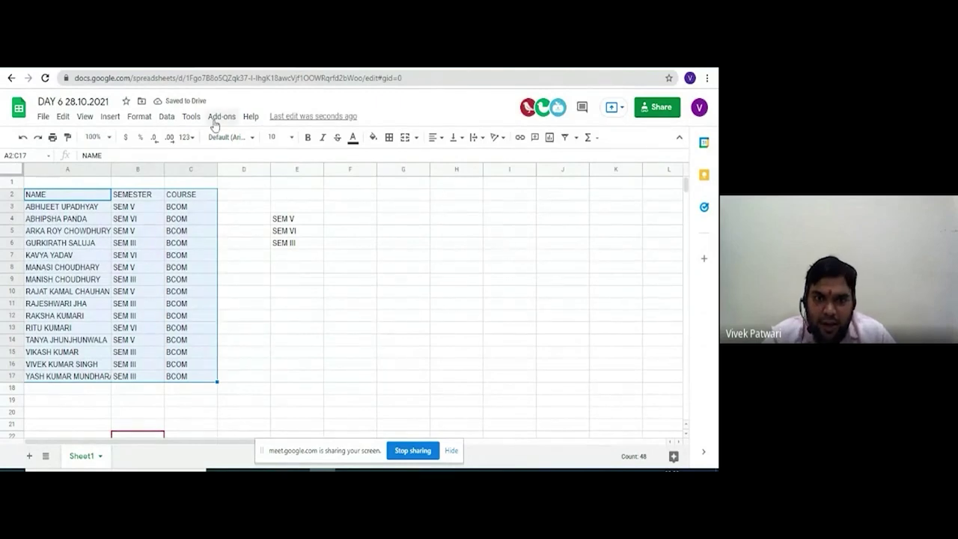
# Try a Z→A sort, then undo it to restore the alphabetical order.
pyautogui.click(167, 119)
pyautogui.click(215, 231)
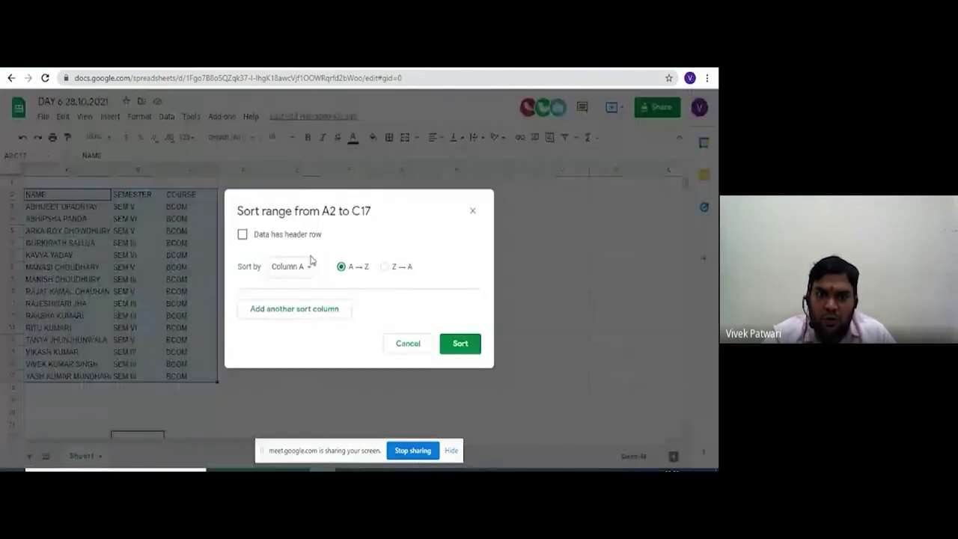
pyautogui.click(403, 276)
pyautogui.click(461, 346)
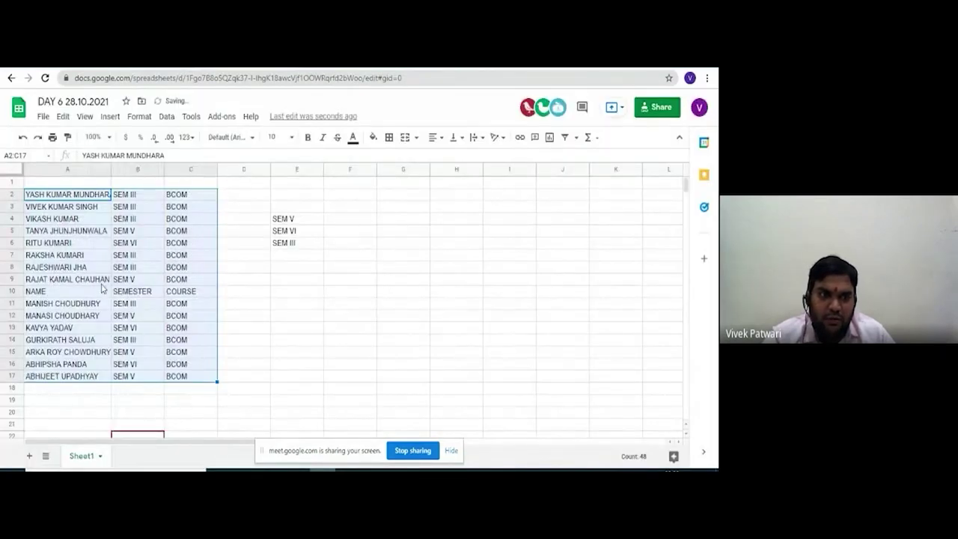
pyautogui.hotkey('ctrl', 'z')
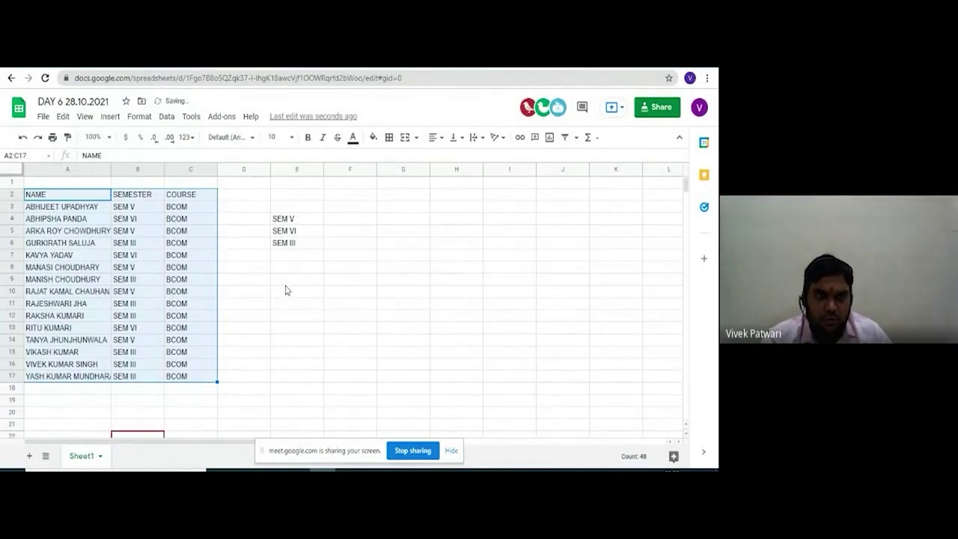
pyautogui.click(84, 210)
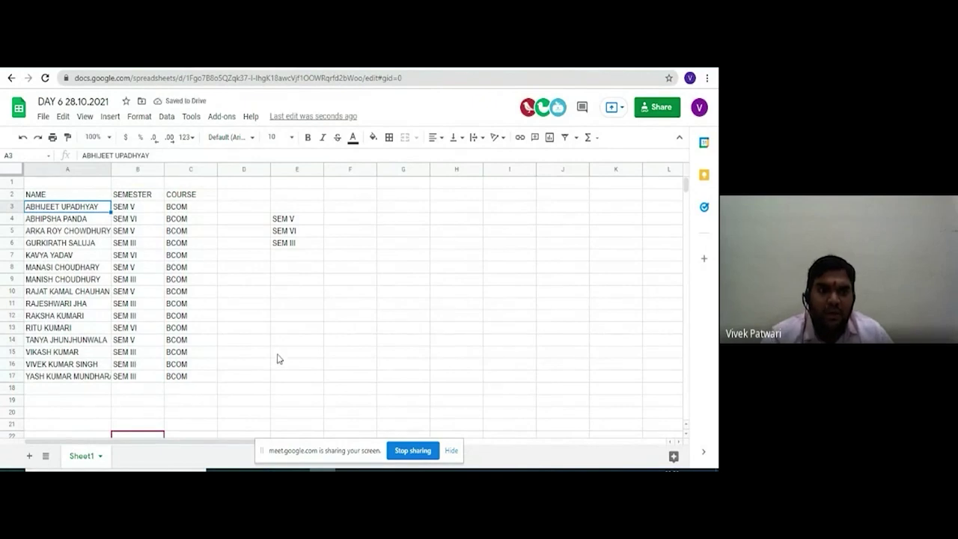
# Widen column A to fit names, then create a 'Filter for me' filter view on the header row.
pyautogui.doubleClick(111, 169)
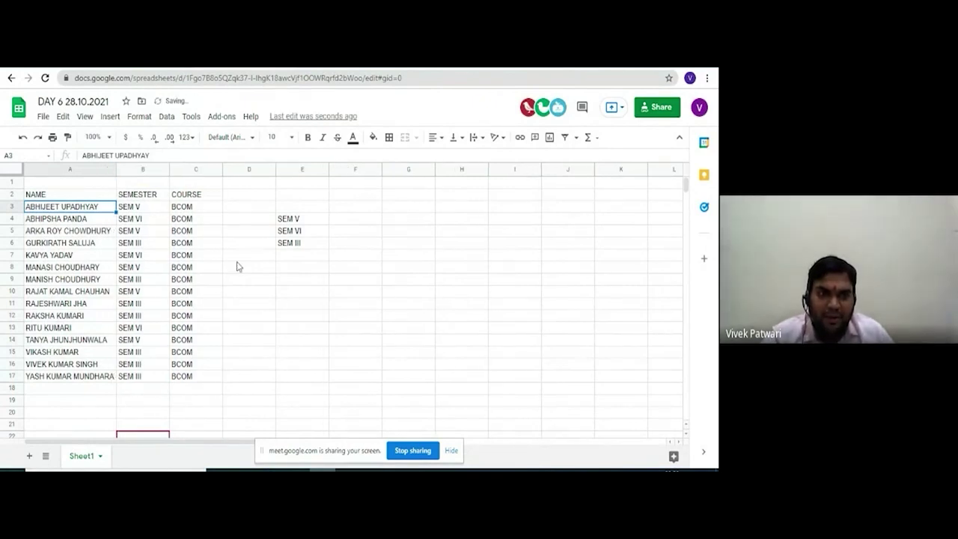
pyautogui.click(252, 297)
pyautogui.moveTo(37, 195); pyautogui.dragTo(180, 197)
pyautogui.click(565, 137)
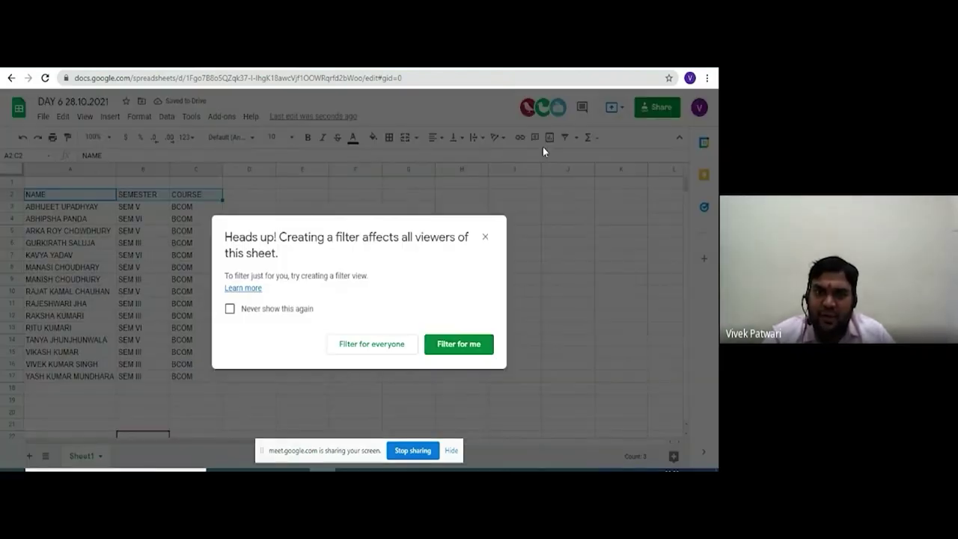
pyautogui.click(462, 343)
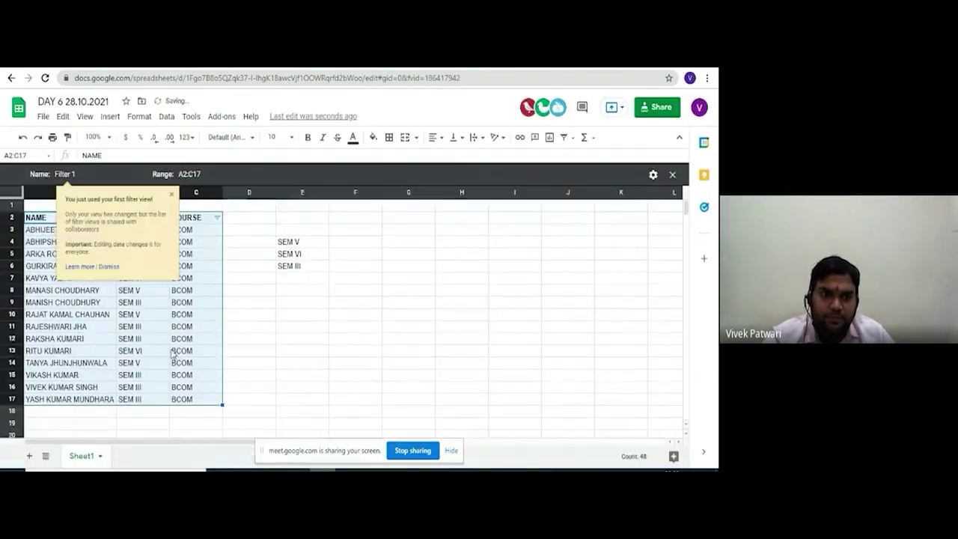
# Filter the SEMESTER column to show only SEM V students.
pyautogui.click(170, 193)
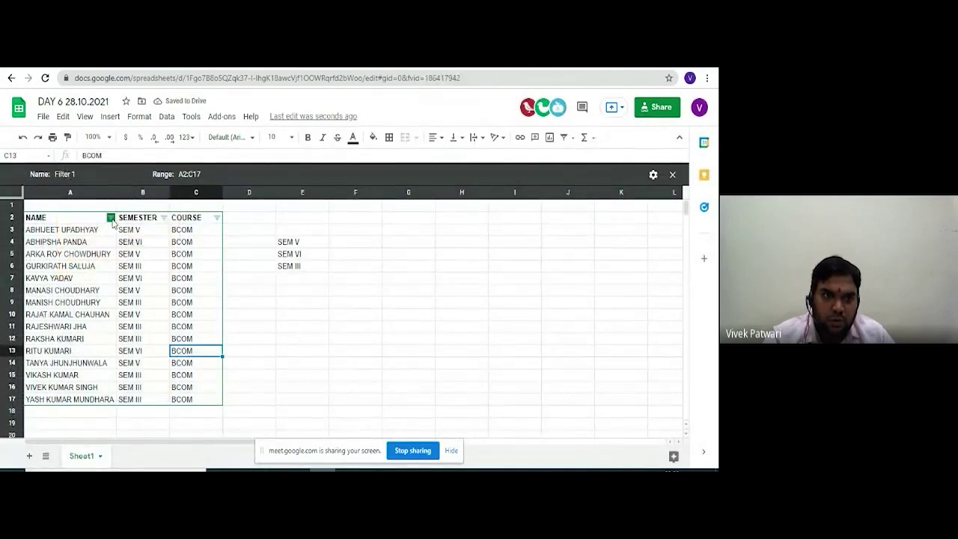
pyautogui.click(111, 217)
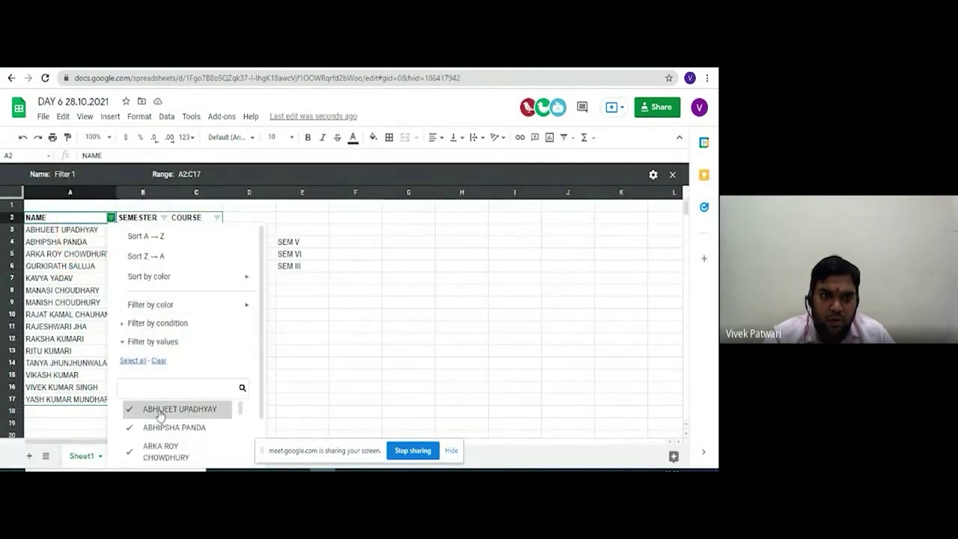
pyautogui.click(354, 362)
pyautogui.click(164, 217)
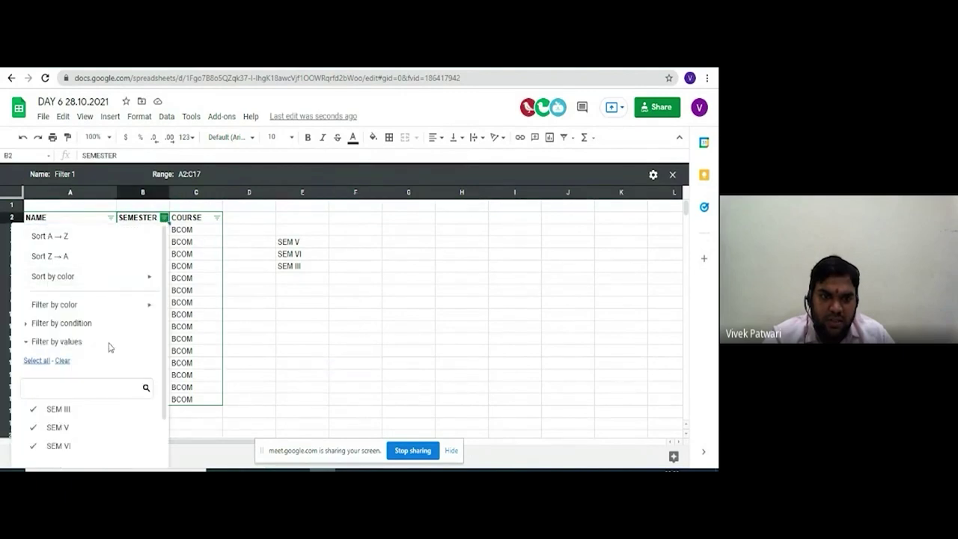
pyautogui.click(62, 361)
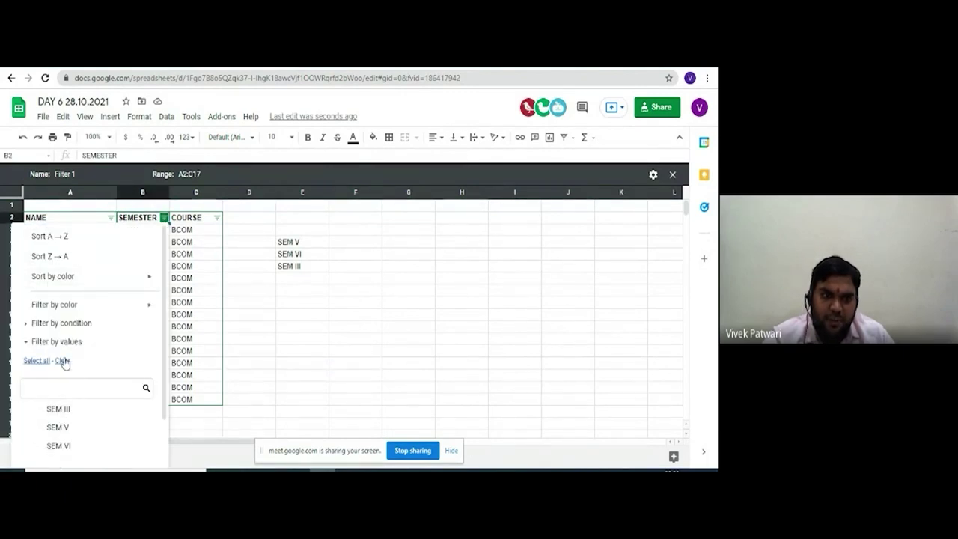
pyautogui.scroll(-1, 78, 374)
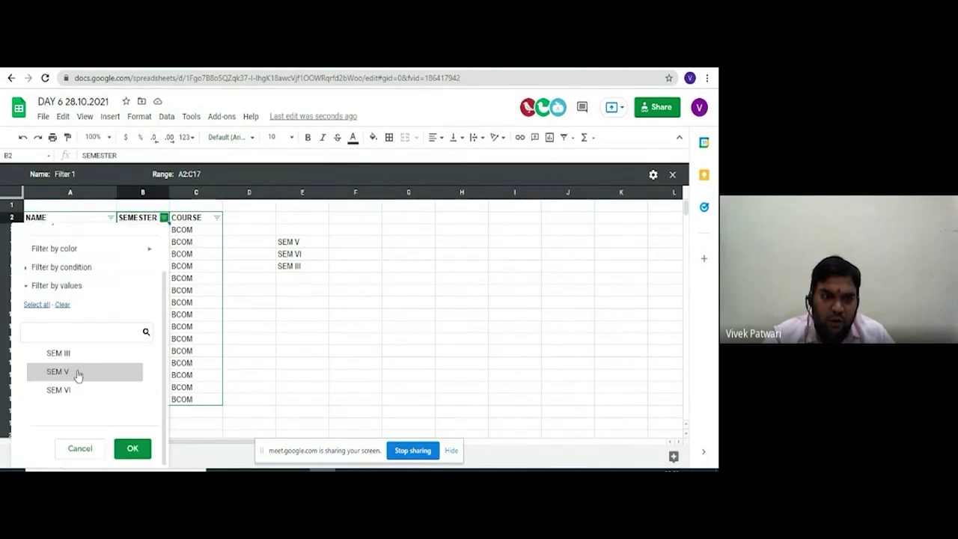
pyautogui.click(133, 449)
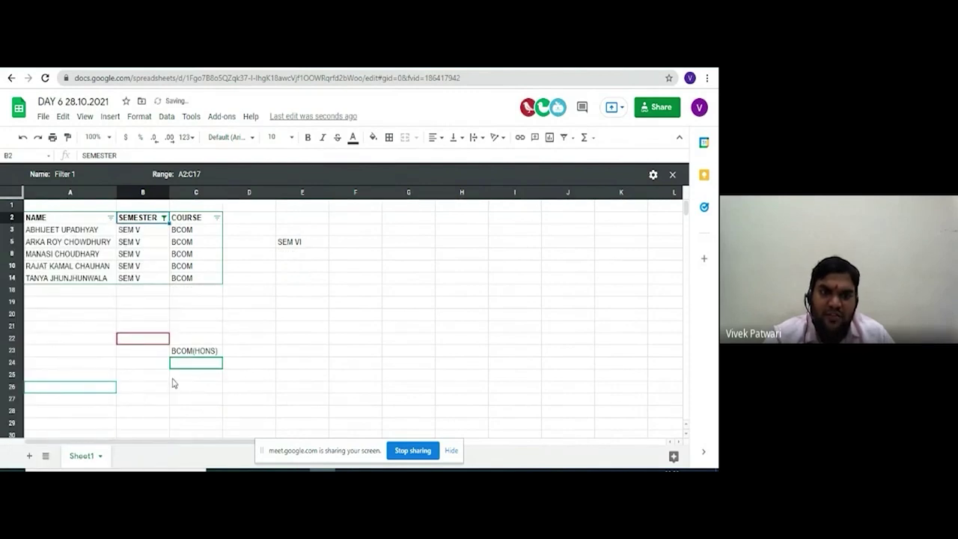
# Change the SEMESTER filter to SEM III, then to SEM III and SEM VI.
pyautogui.click(163, 217)
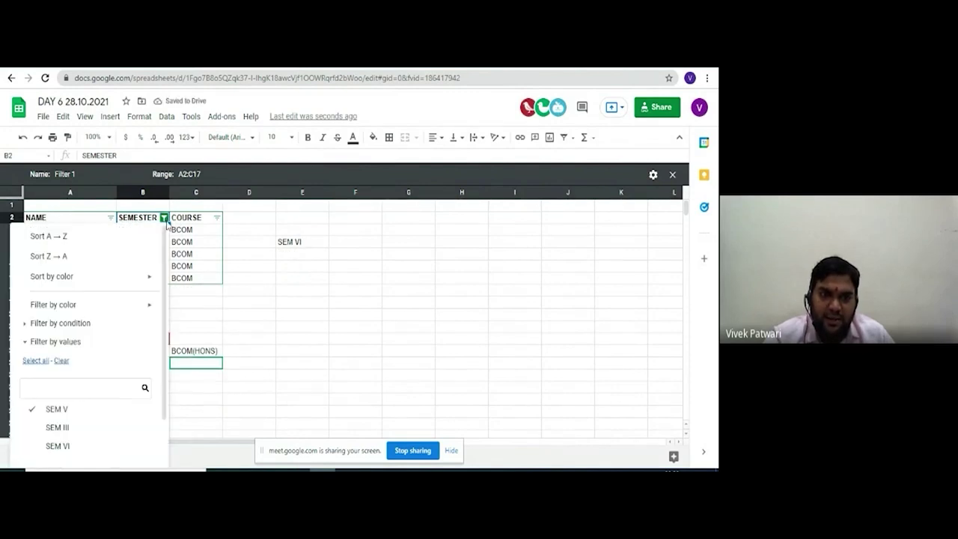
pyautogui.click(65, 425)
pyautogui.scroll(-2, 128, 419)
pyautogui.click(133, 446)
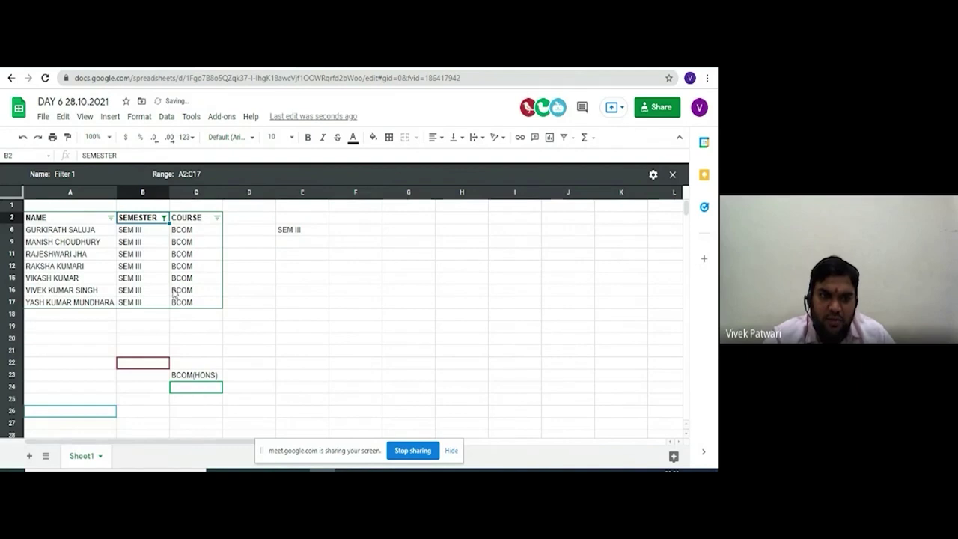
pyautogui.click(163, 217)
pyautogui.scroll(-2, 66, 395)
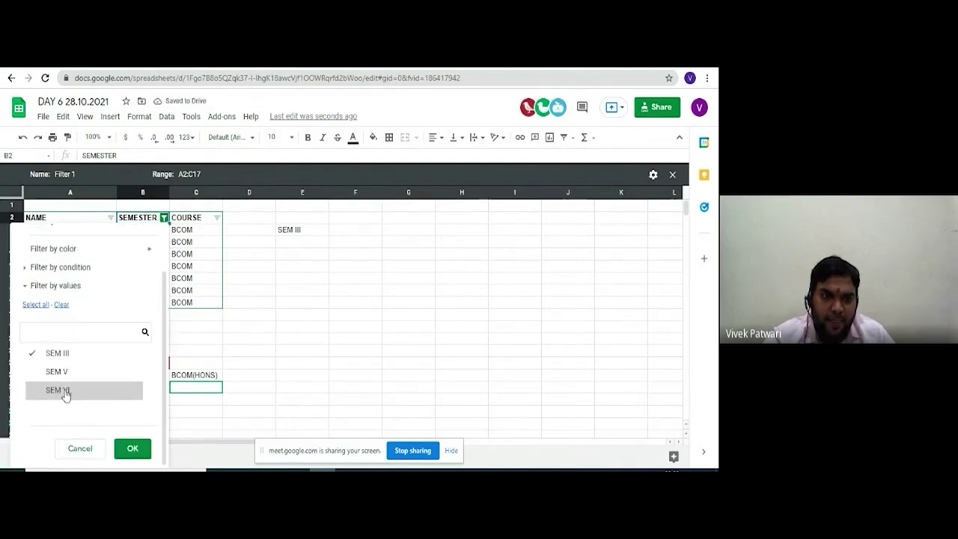
pyautogui.click(66, 391)
pyautogui.click(130, 449)
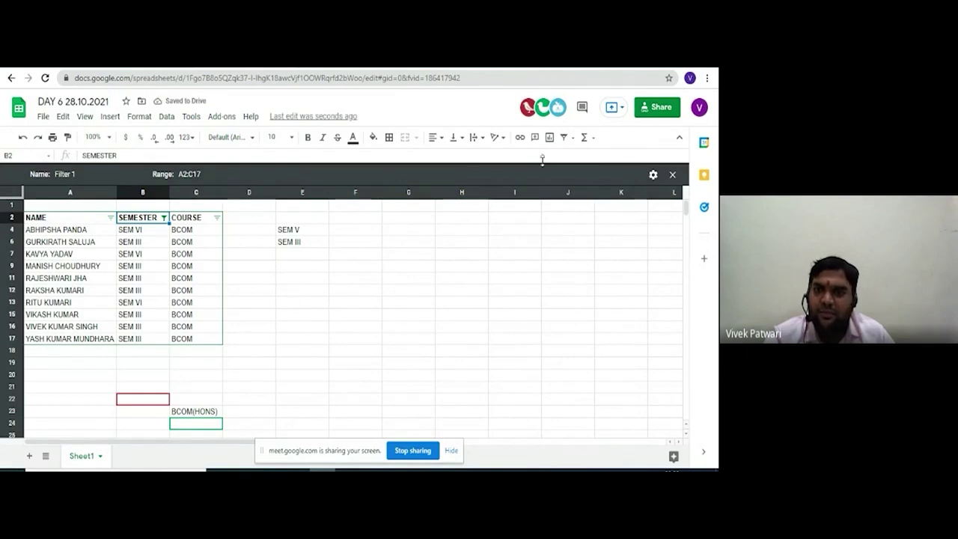
# Set the filter views dropdown to None to show the full class list again.
pyautogui.click(572, 138)
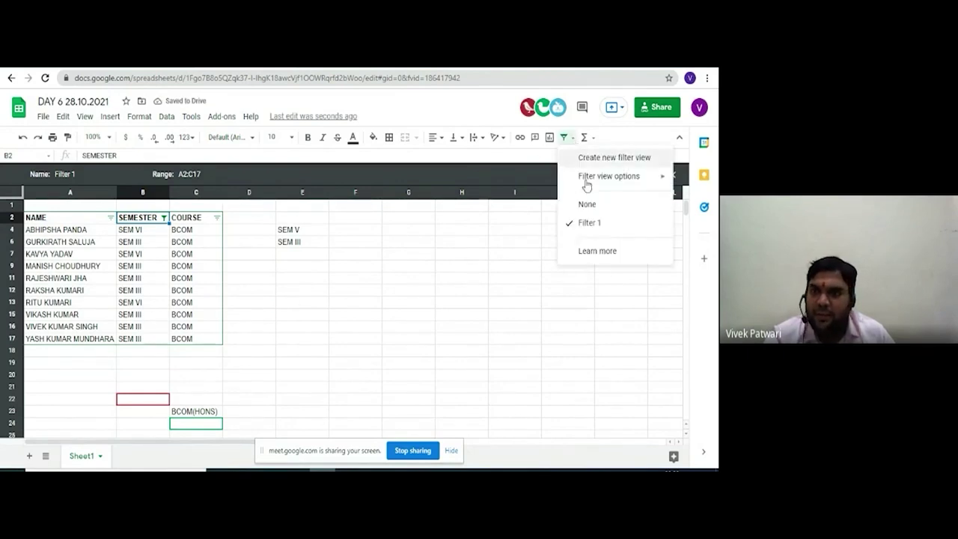
pyautogui.click(588, 205)
pyautogui.click(271, 307)
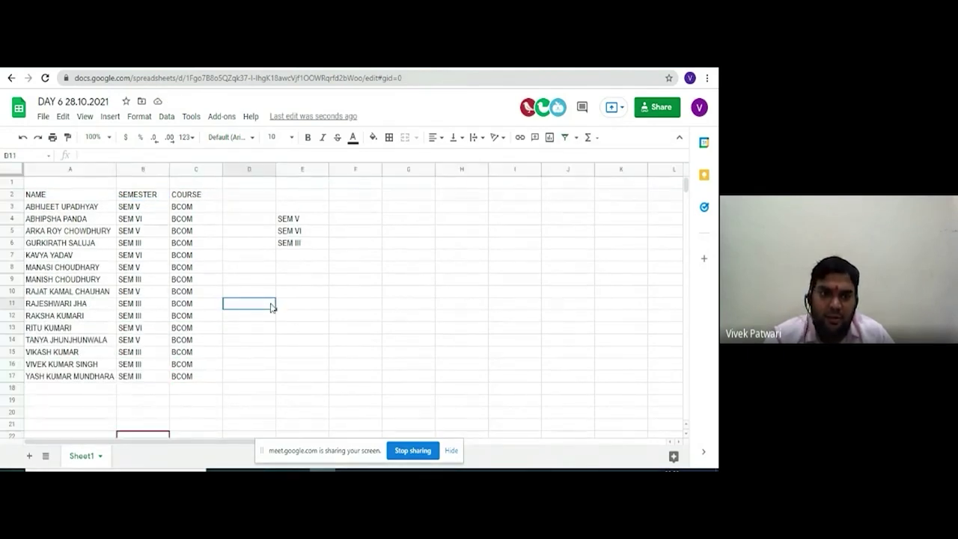
pyautogui.scroll(-2, 207, 384)
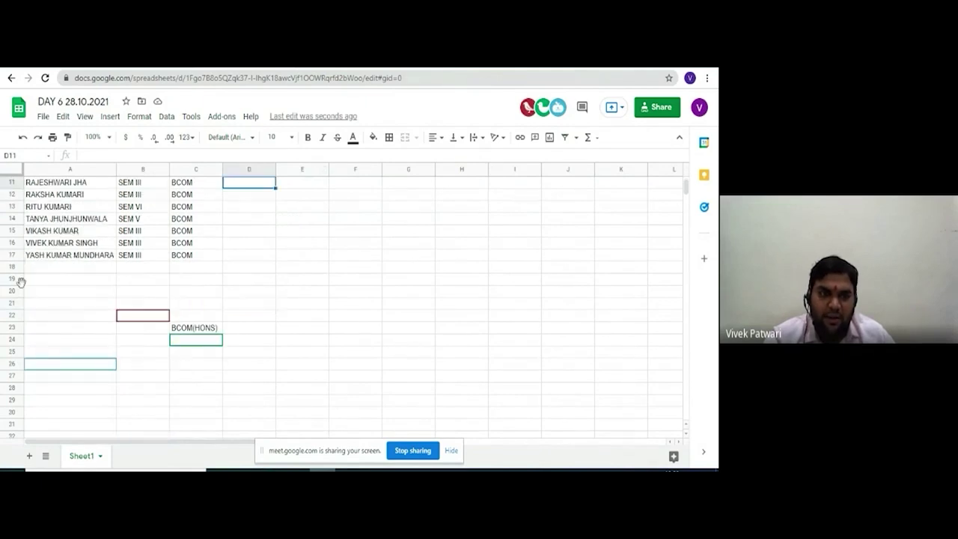